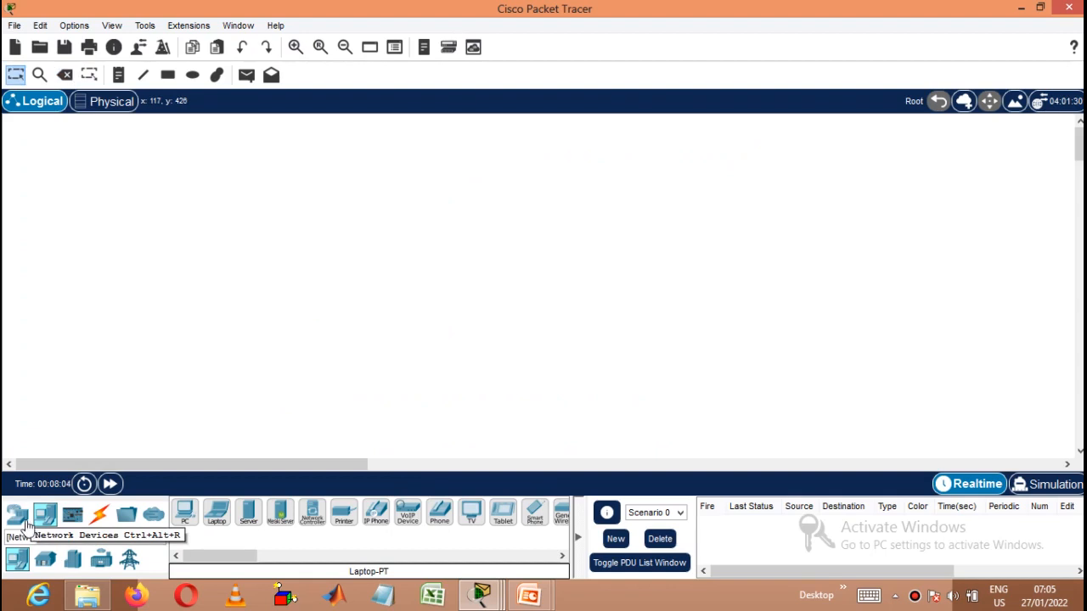
Place a 1941 router in the upper part of the empty logical workspace.
left_click(26, 513)
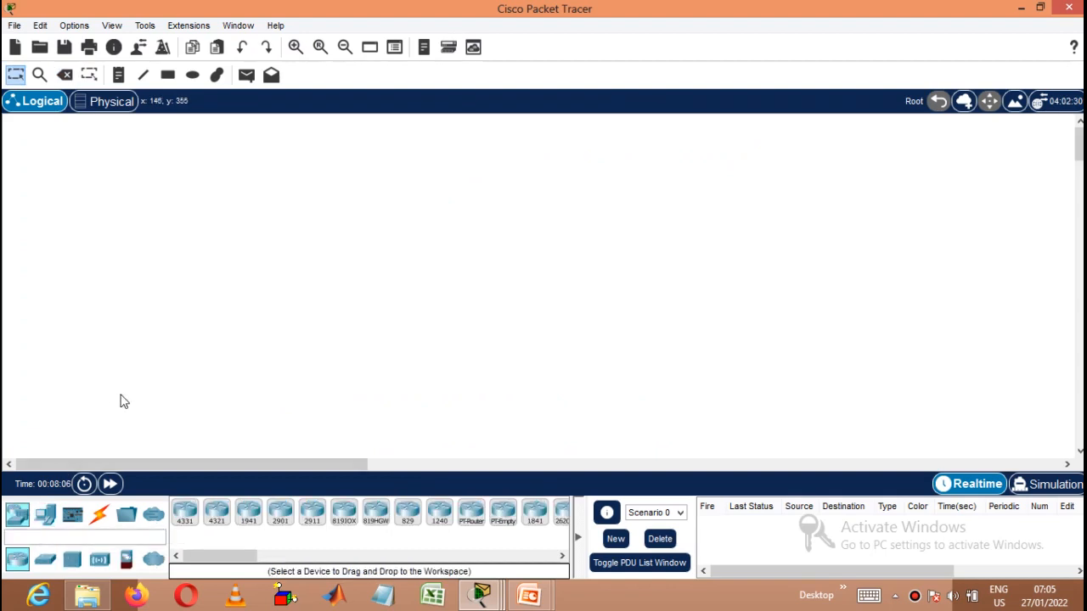
left_click(248, 512)
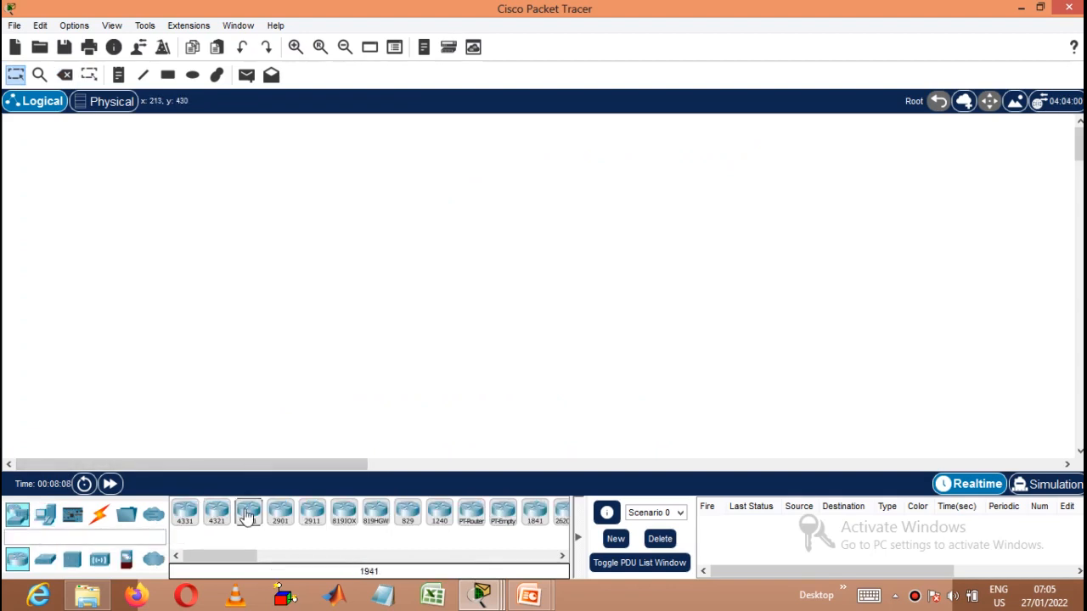
left_click(304, 188)
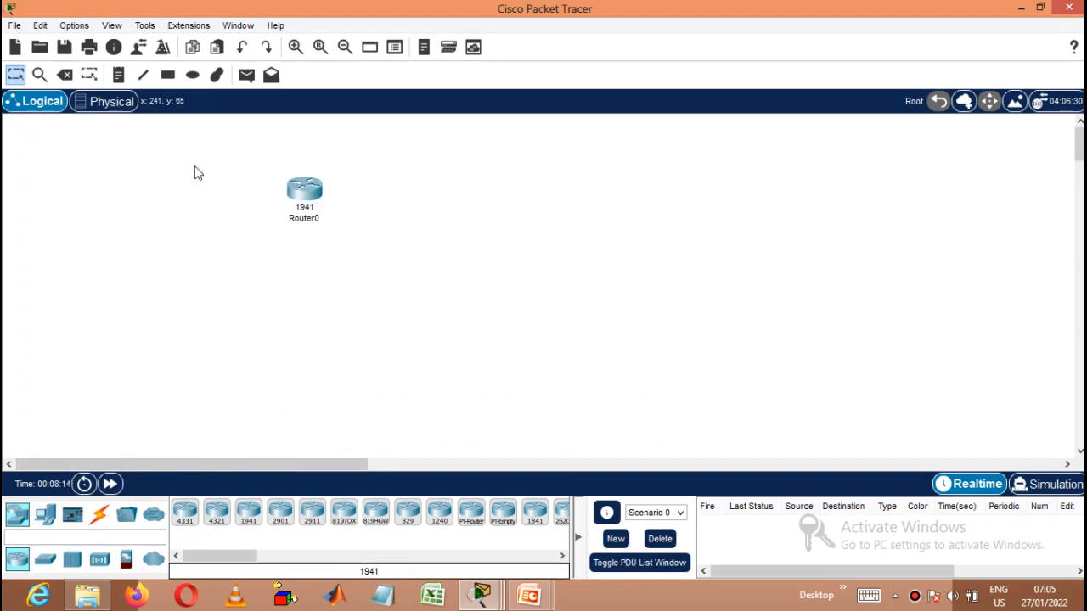
Add a text note reading "DHCP SERVER" just left of the 1941 router.
left_click(168, 75)
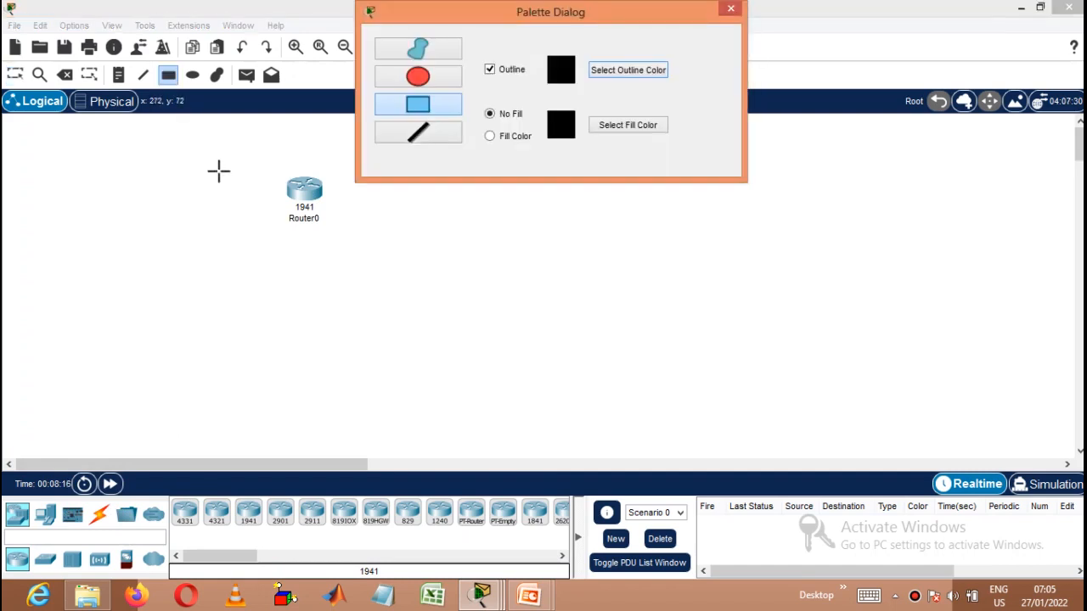
left_click(730, 8)
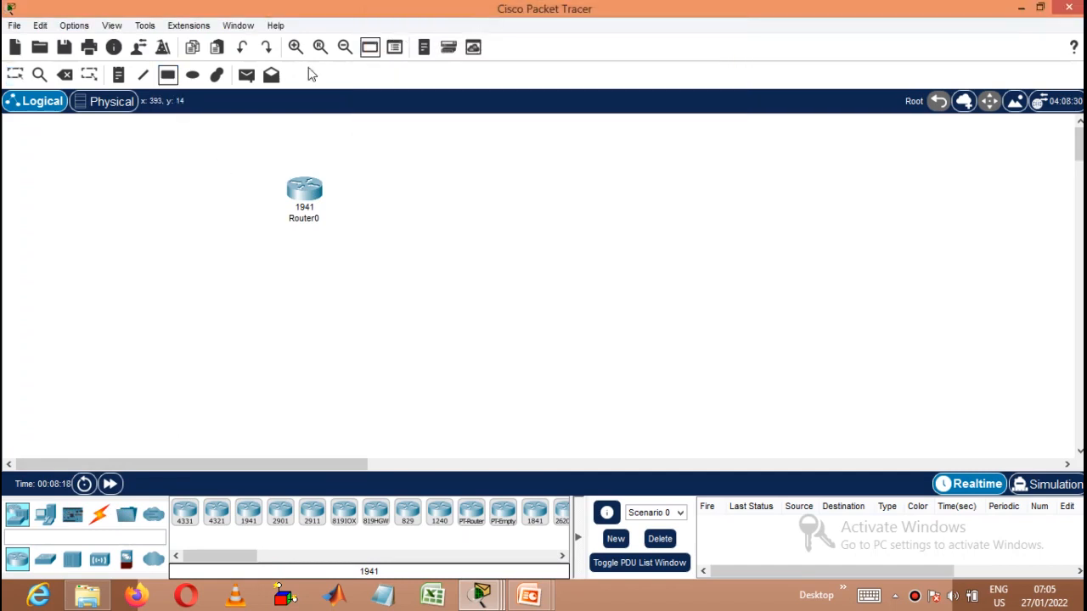
left_click(118, 75)
left_click(208, 194)
type("dh")
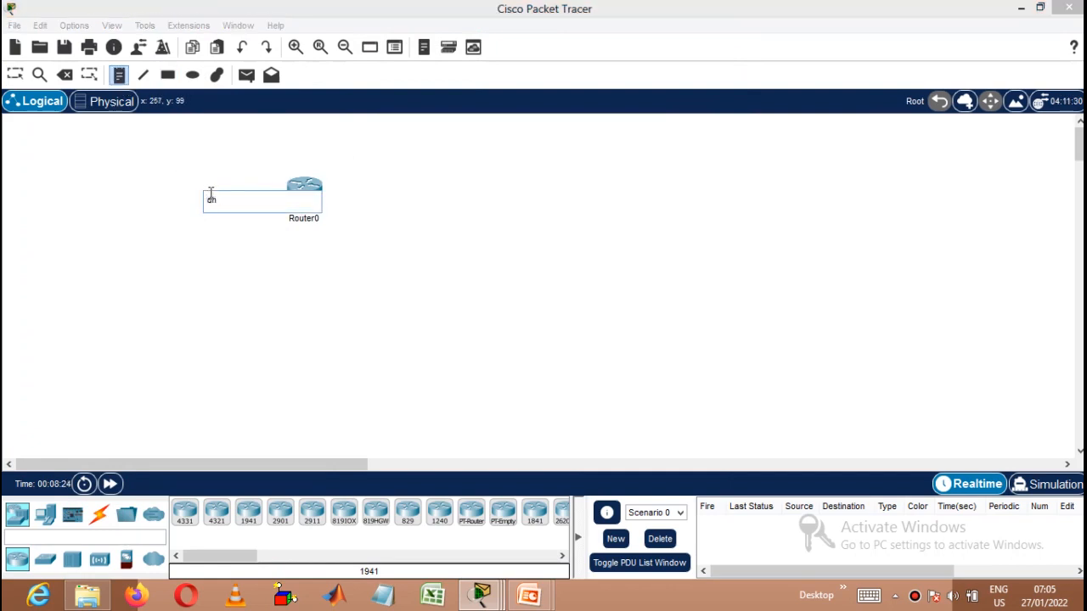
Add a note reading "192.168.1.100 255.255.255.0" to the right of the router and return to selection mode.
left_click(342, 171)
type("192.168.1.100  255")
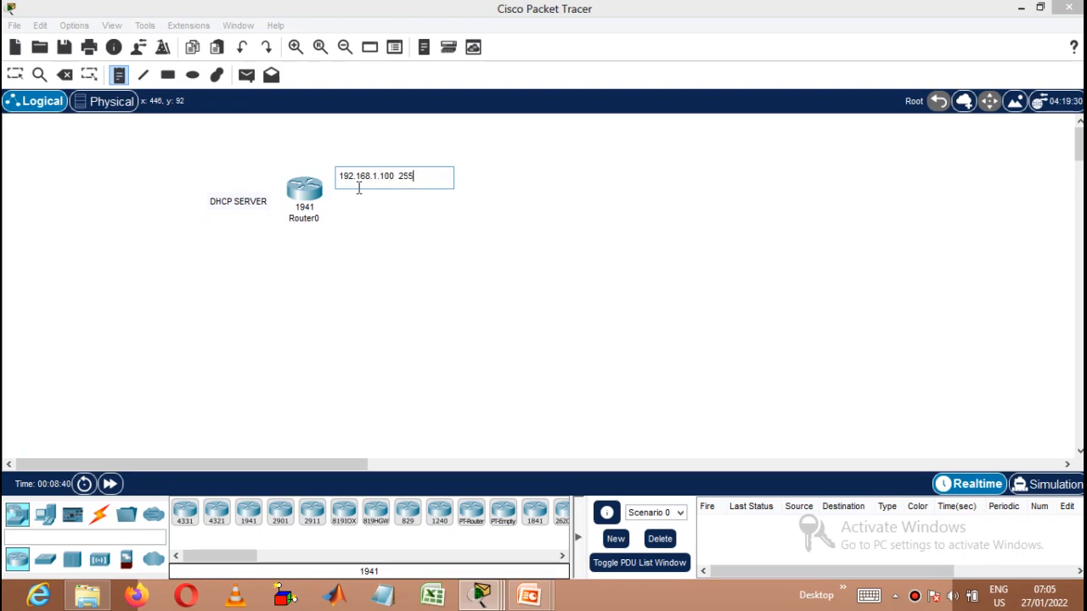
type(".255.255.0")
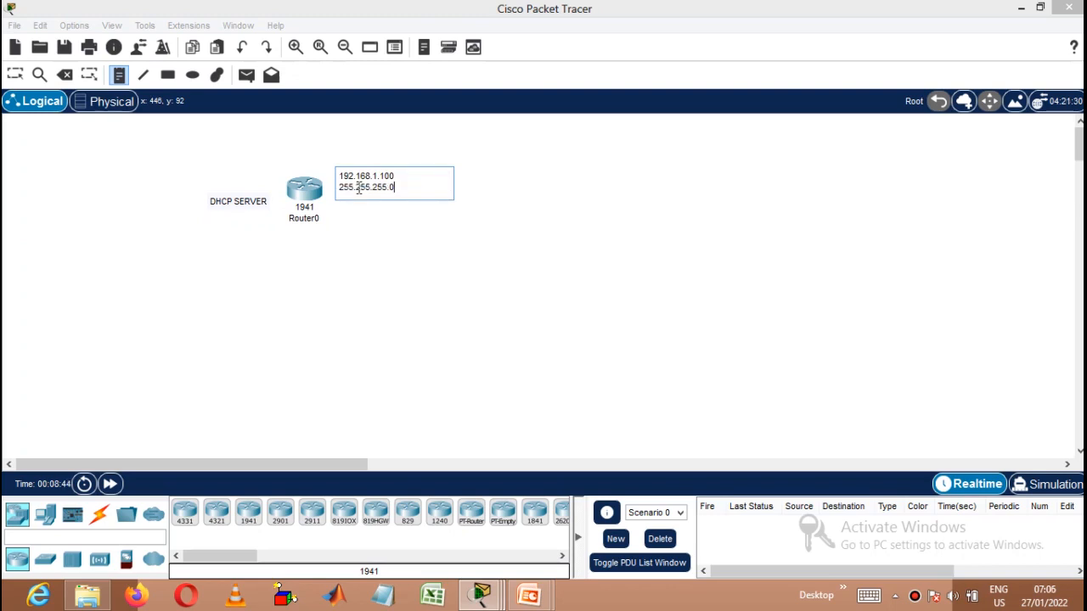
left_click(417, 221)
key("Escape")
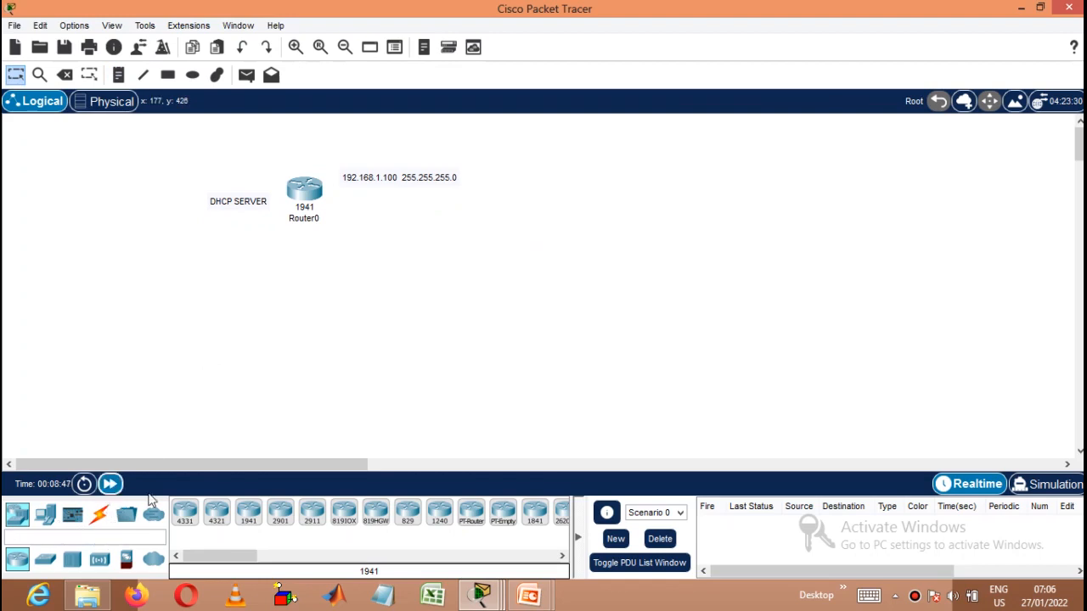
Place a 2960 switch below and slightly to the right of the router.
left_click(45, 558)
left_click(190, 520)
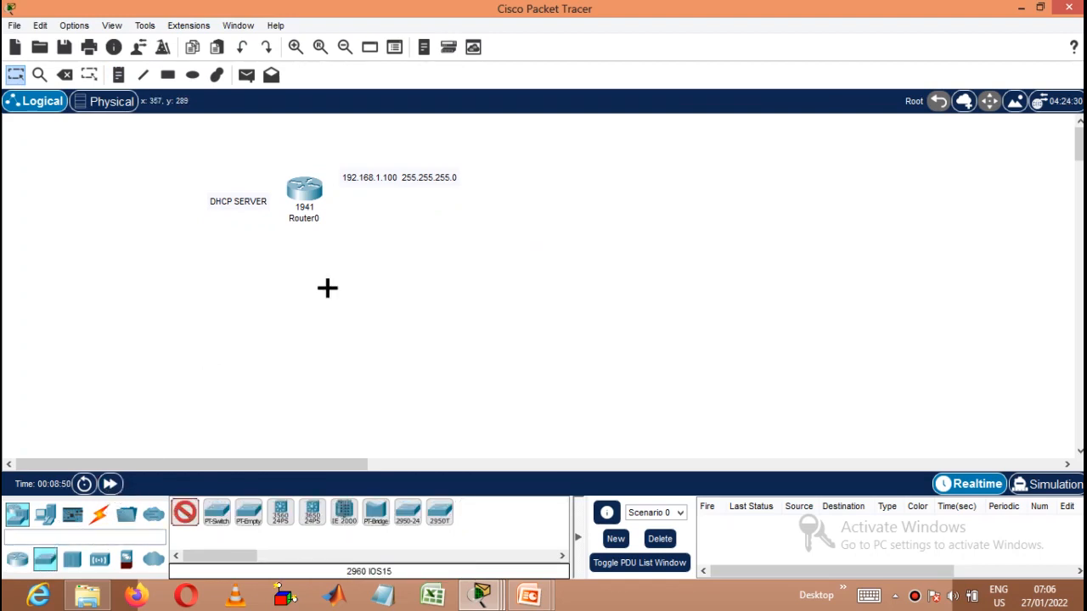
left_click(366, 281)
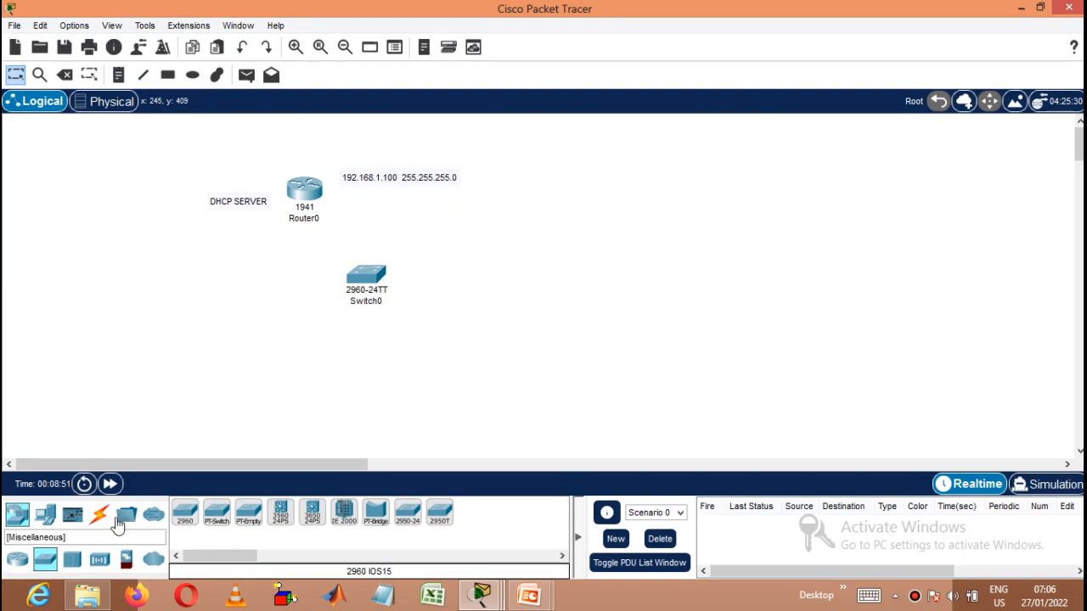
Place a PC and two laptops in a row below the switch, plus a second PC to the right of the switch.
left_click(45, 514)
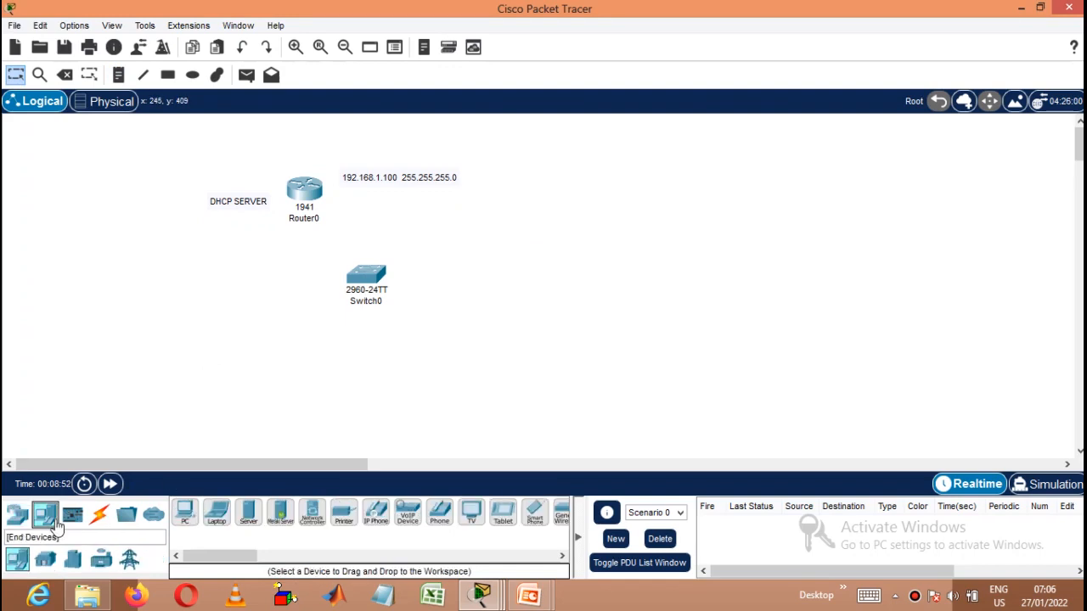
left_click(184, 513)
left_click(268, 352)
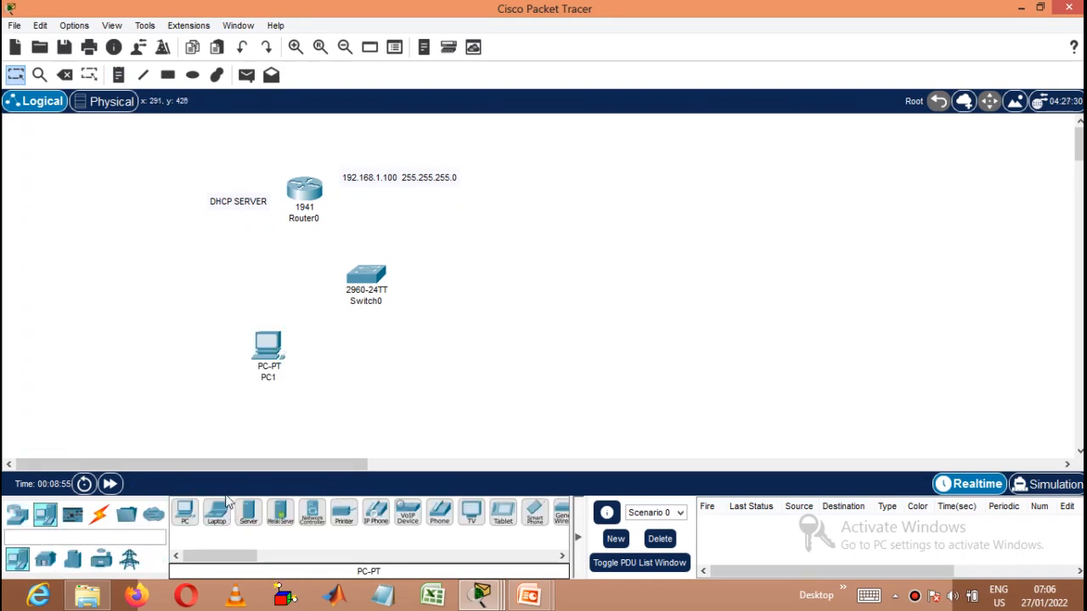
left_click(217, 513)
left_click(362, 360)
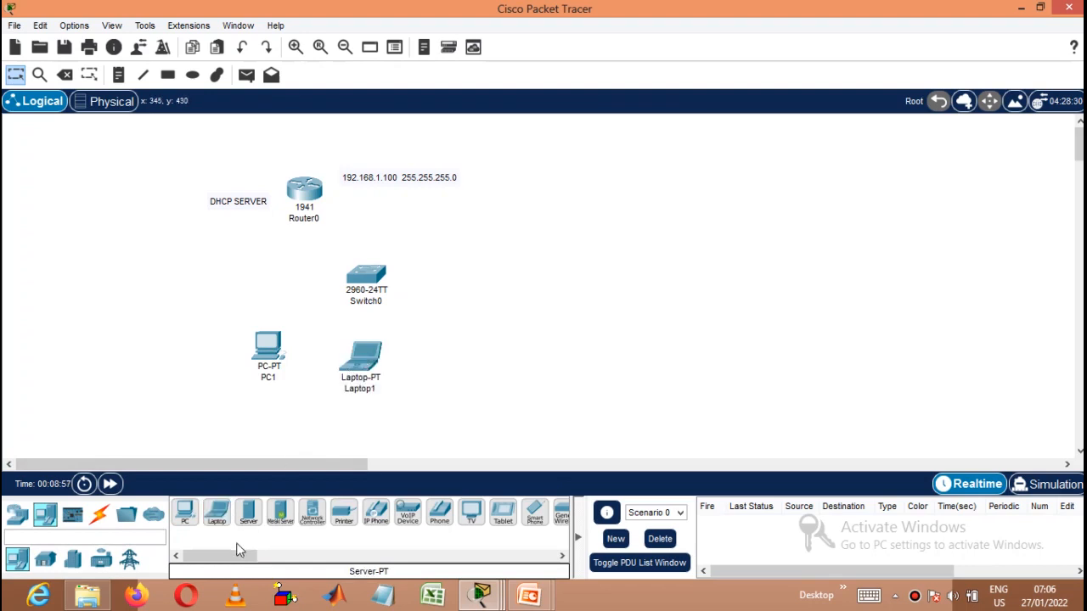
left_click(217, 513)
left_click(473, 357)
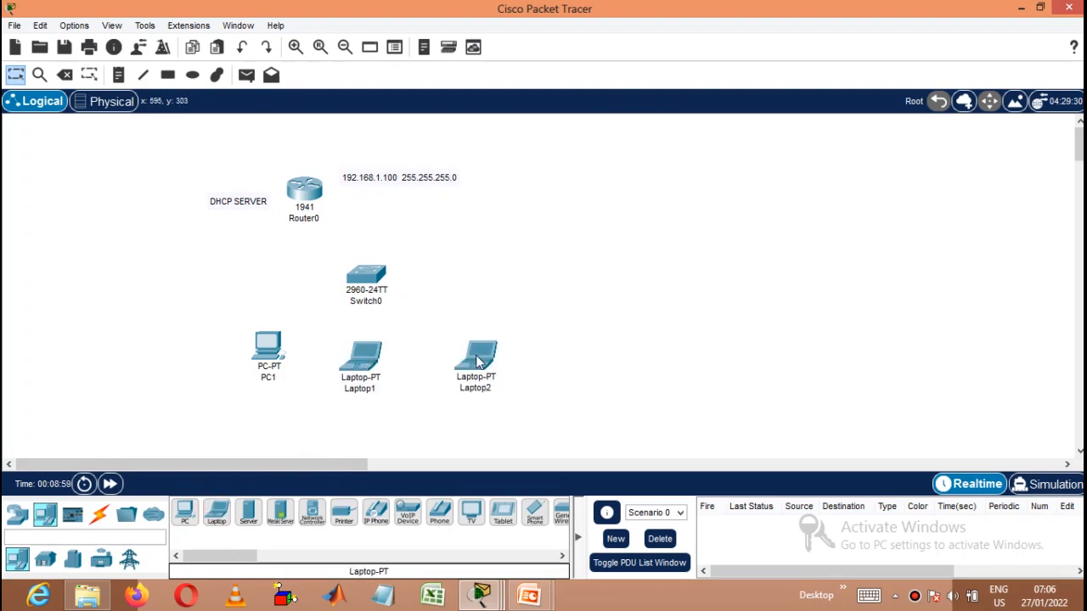
left_click(194, 518)
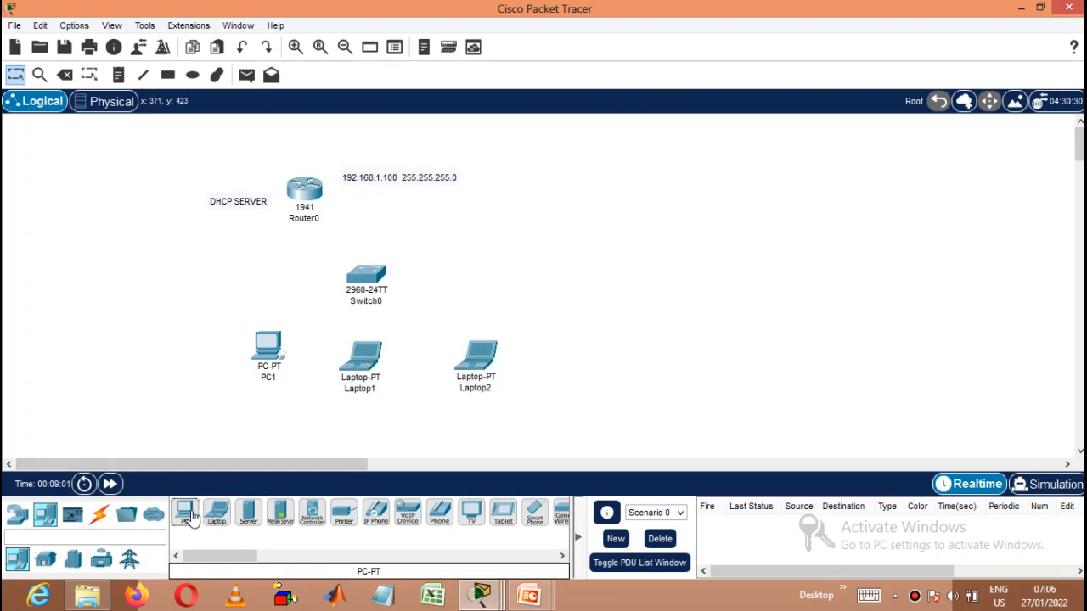
left_click(515, 274)
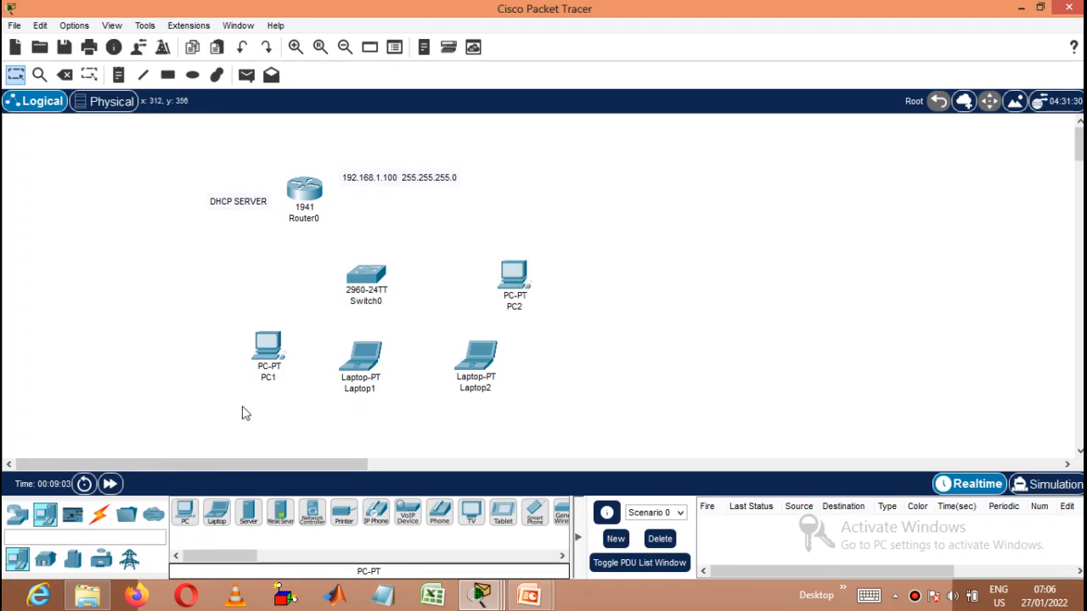
Connect PC1's FastEthernet0 to Switch0's FastEthernet0/1 with a copper straight-through cable.
left_click(100, 515)
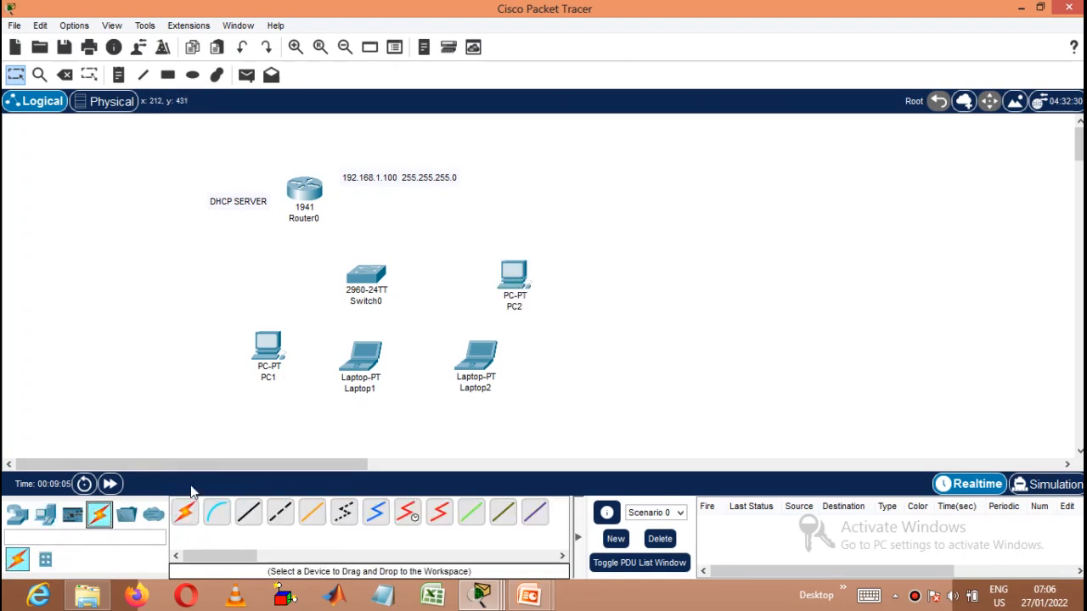
left_click(248, 513)
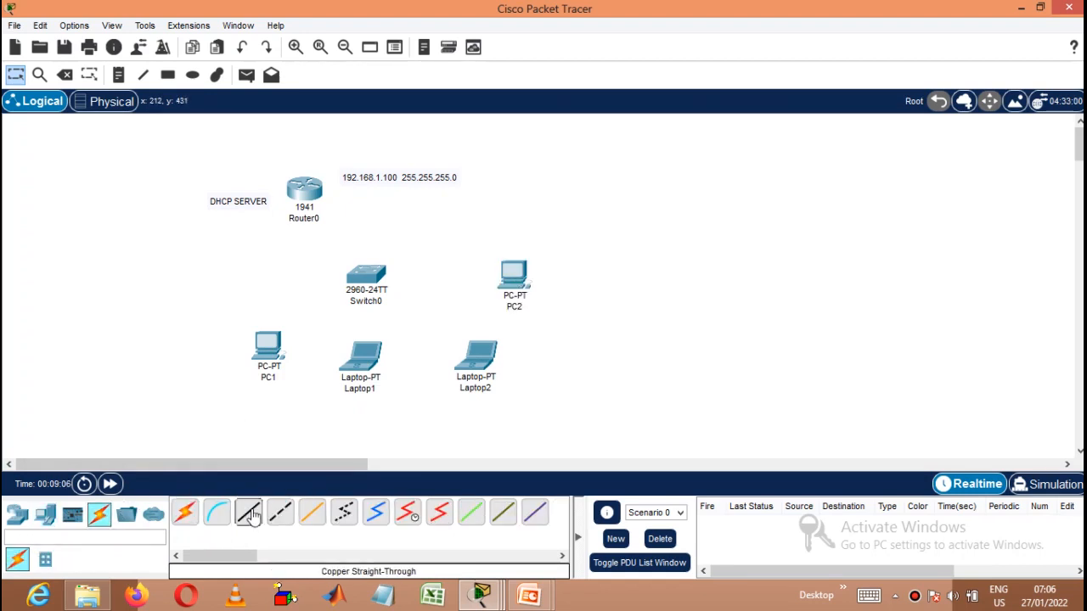
left_click(273, 336)
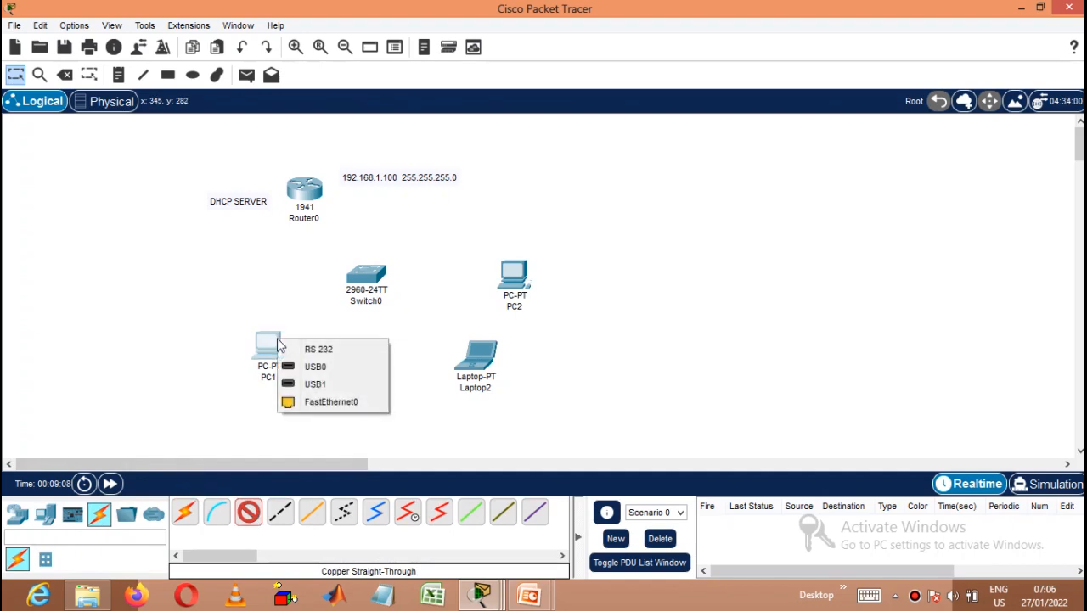
left_click(327, 403)
left_click(371, 278)
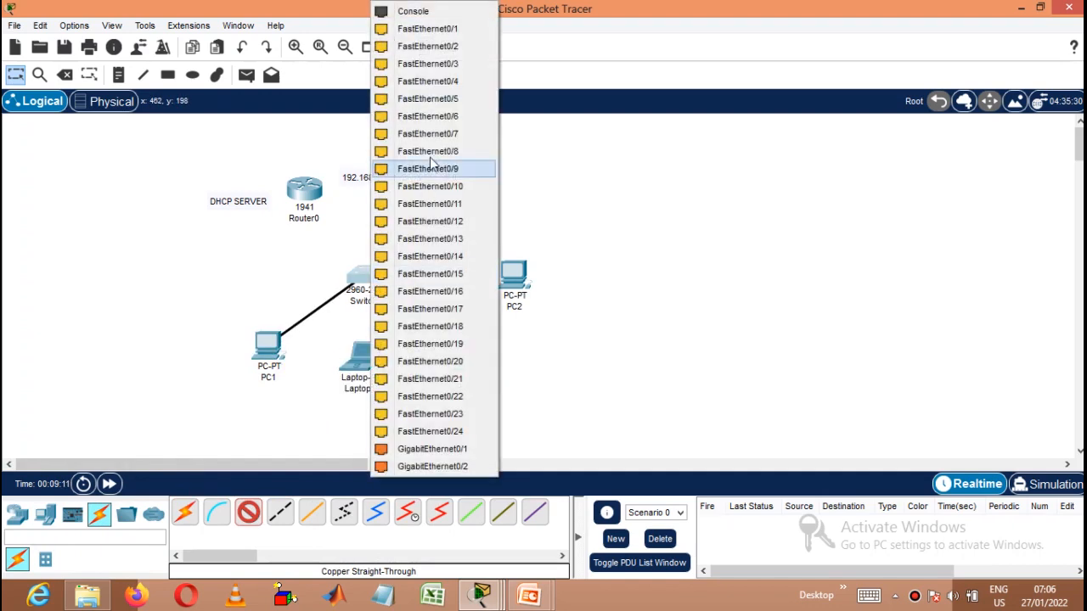
left_click(461, 29)
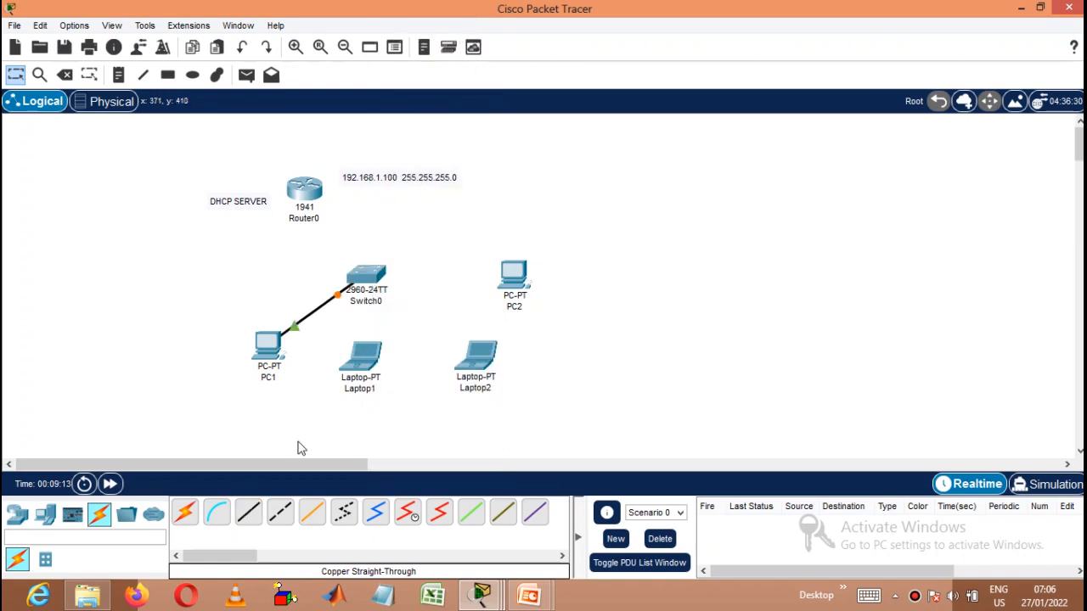
Connect Laptop1's FastEthernet0 to Switch0's FastEthernet0/2 with a copper straight-through cable.
left_click(366, 363)
left_click(410, 424)
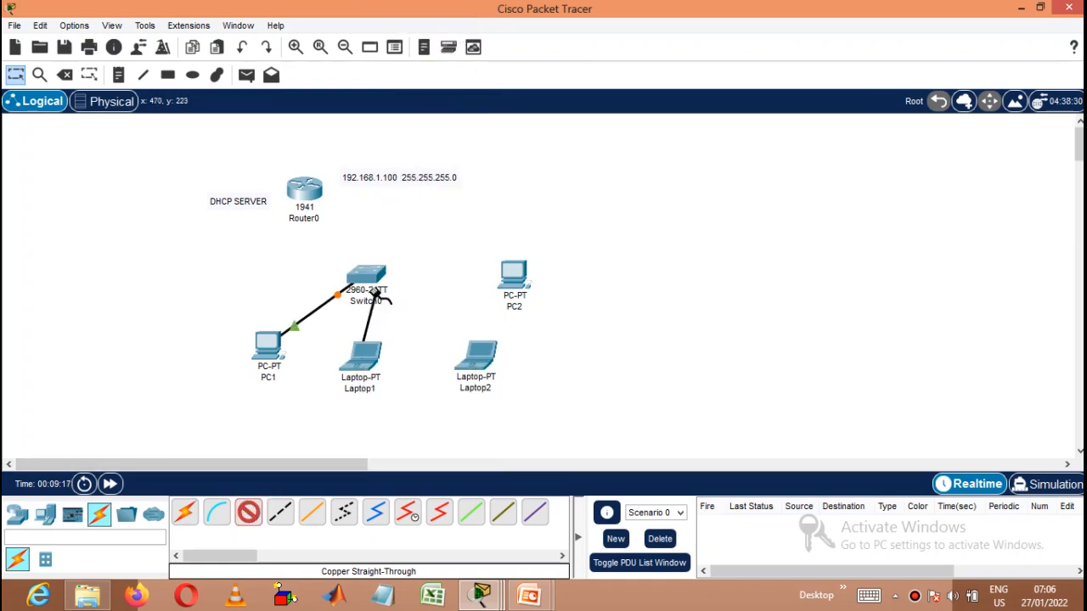
left_click(365, 282)
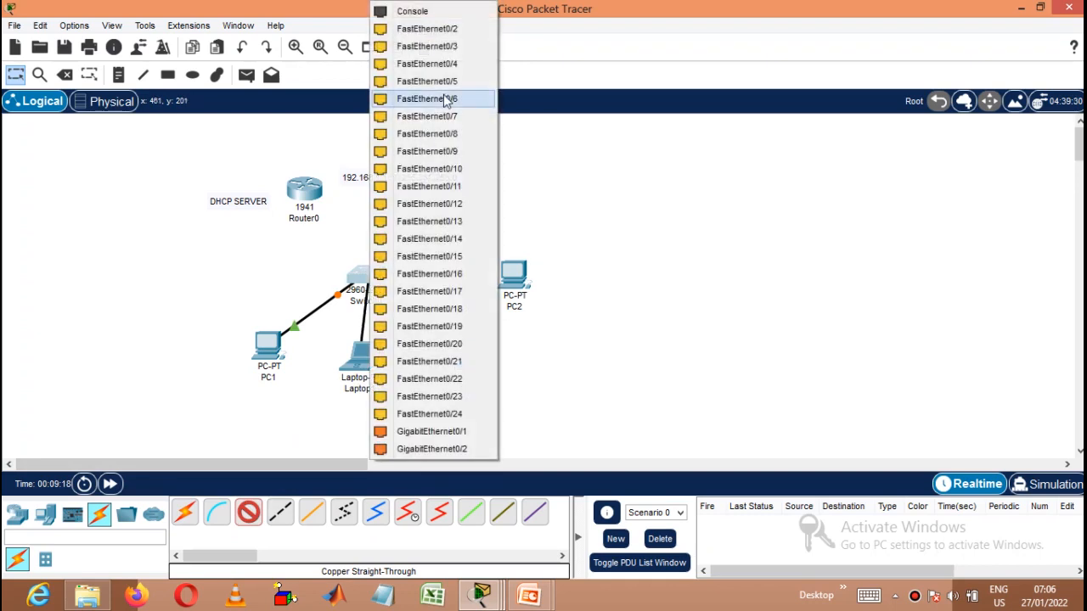
left_click(441, 28)
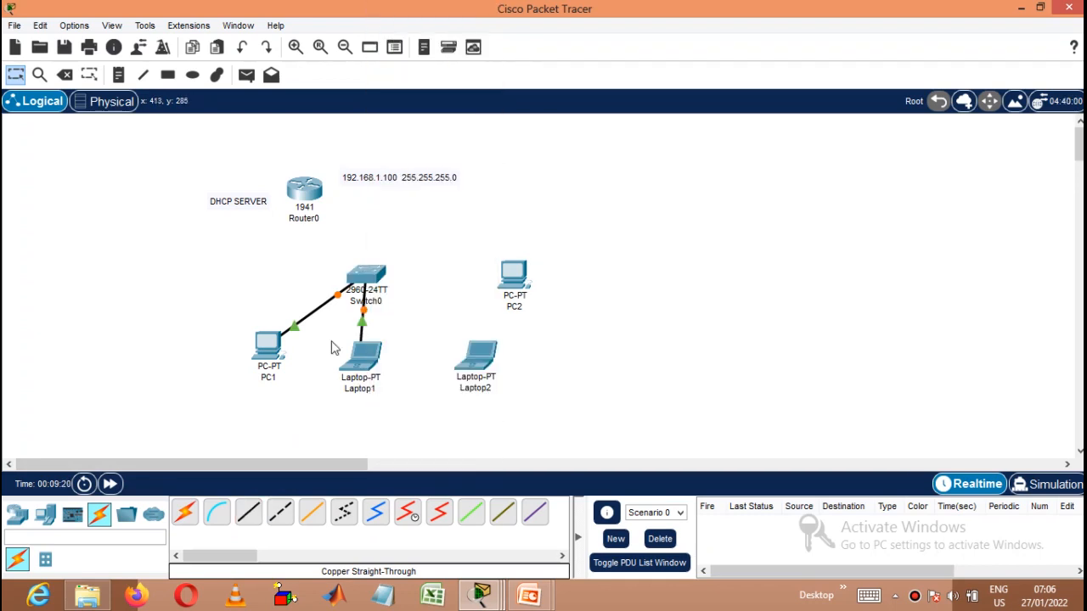
Connect Laptop2's FastEthernet0 to Switch0's FastEthernet0/3 with a copper straight-through cable.
left_click(248, 512)
left_click(475, 363)
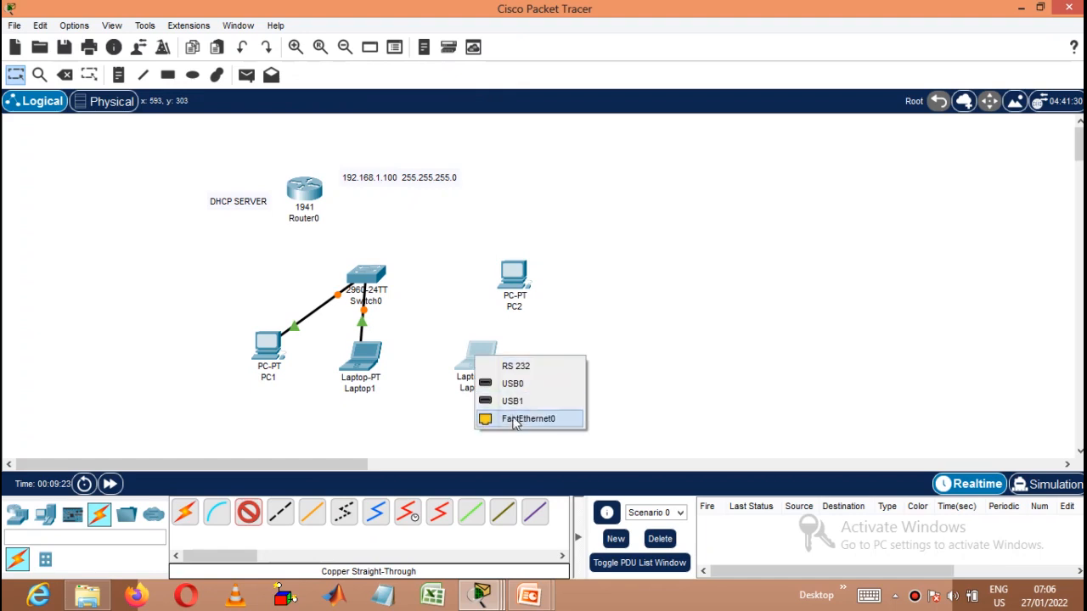
left_click(518, 417)
left_click(368, 272)
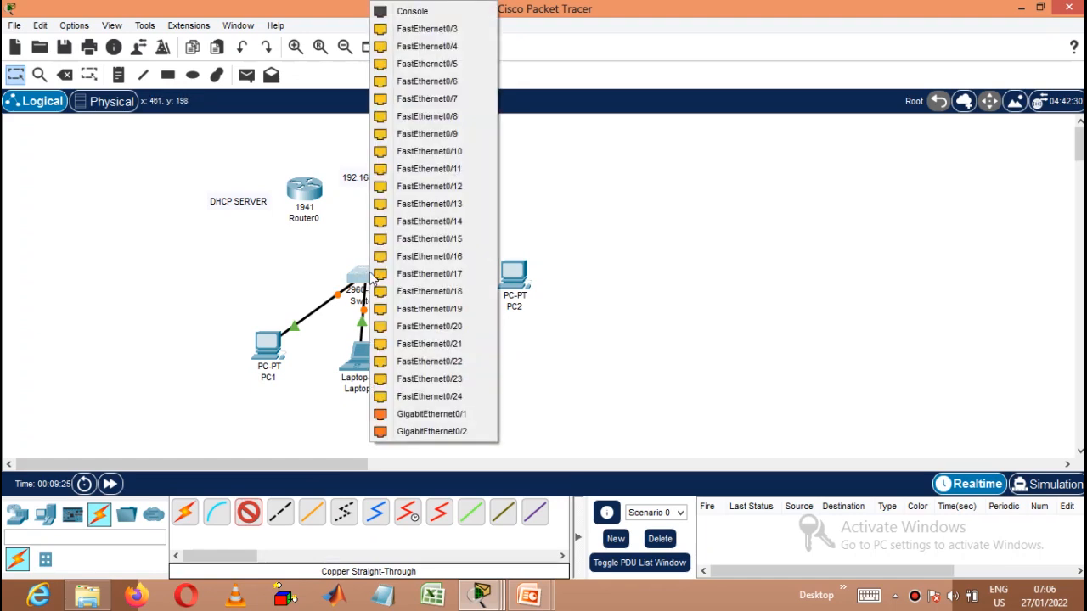
left_click(433, 30)
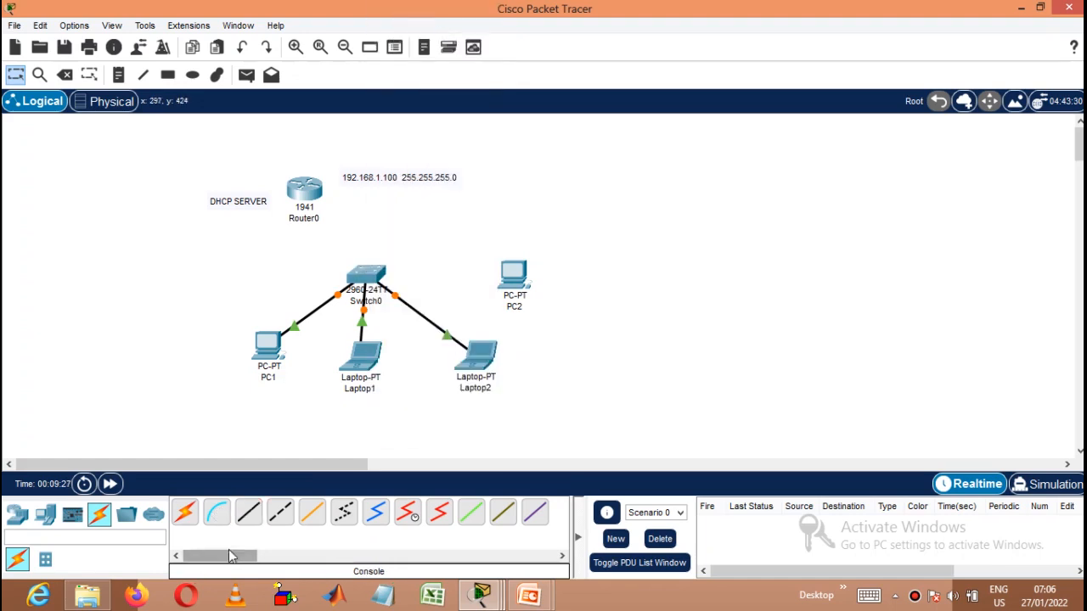
Connect PC2's FastEthernet0 to Switch0's FastEthernet0/4 with a copper straight-through cable and fast-forward the network time.
left_click(248, 512)
left_click(507, 281)
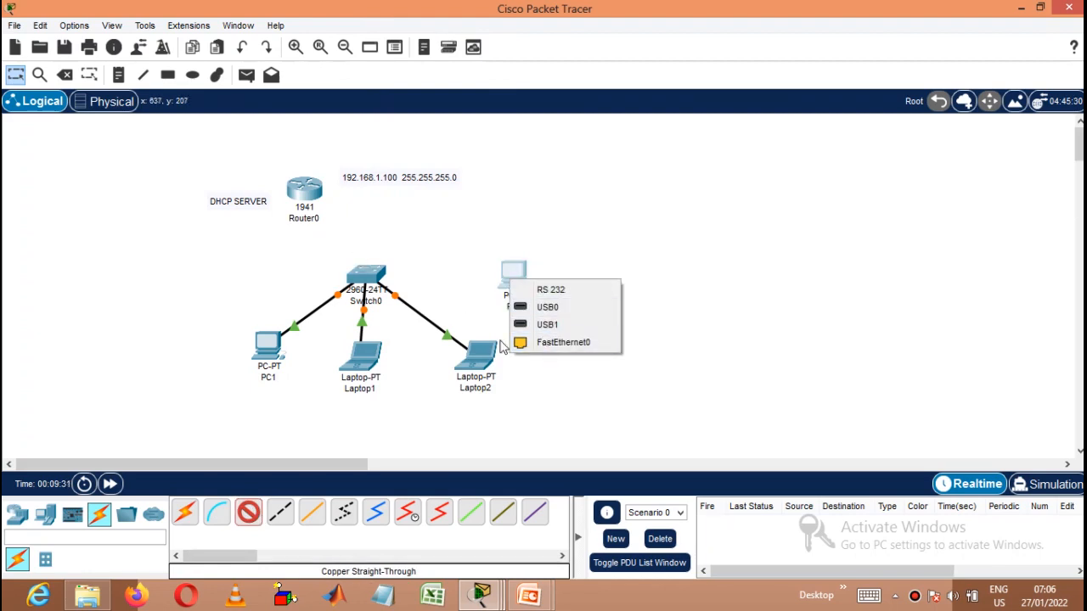
left_click(544, 344)
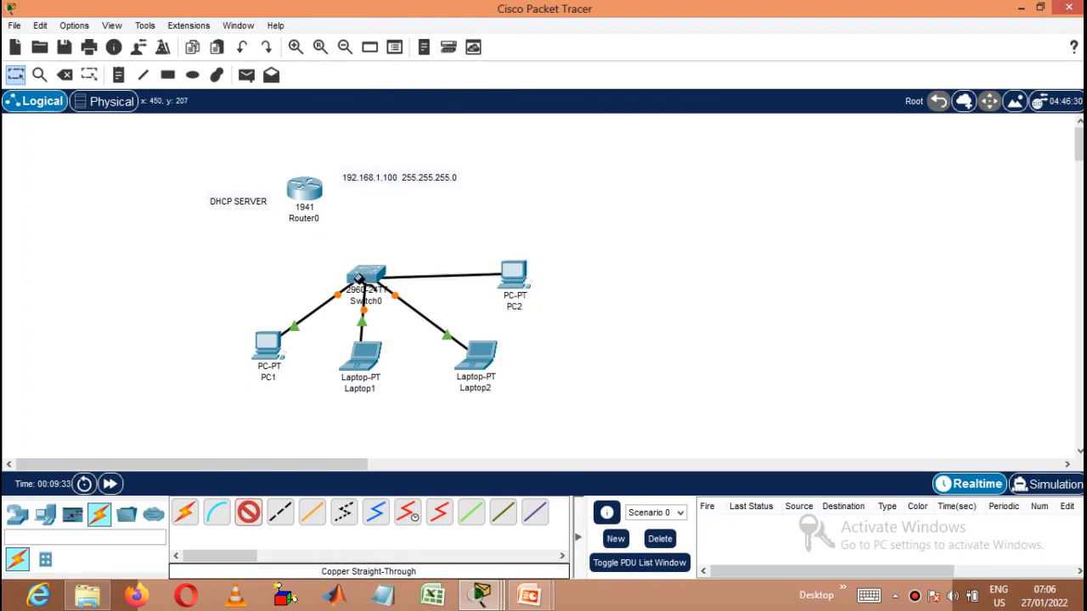
left_click(365, 276)
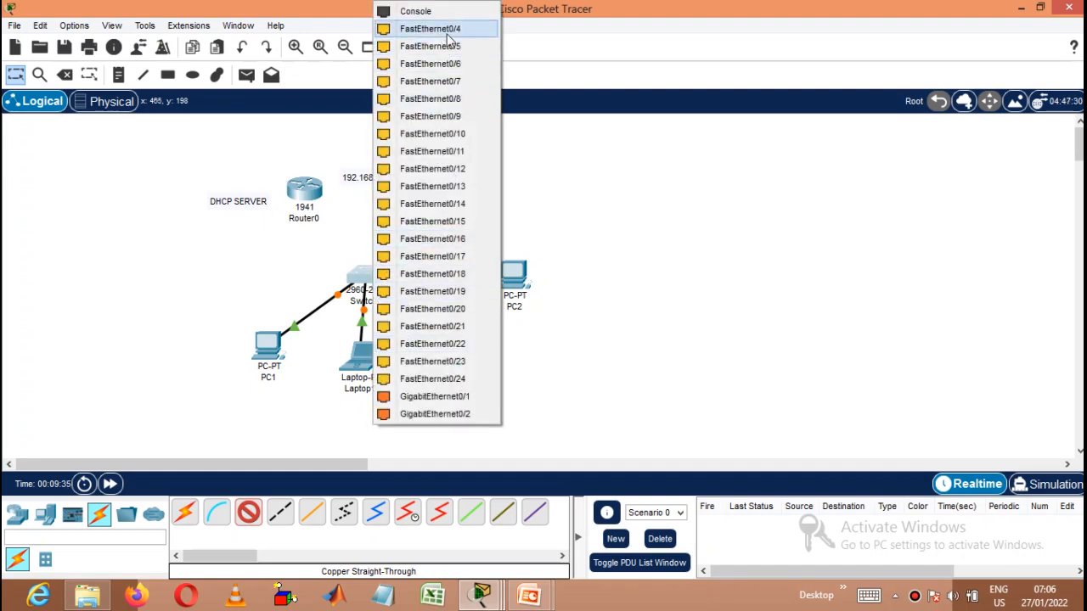
left_click(446, 29)
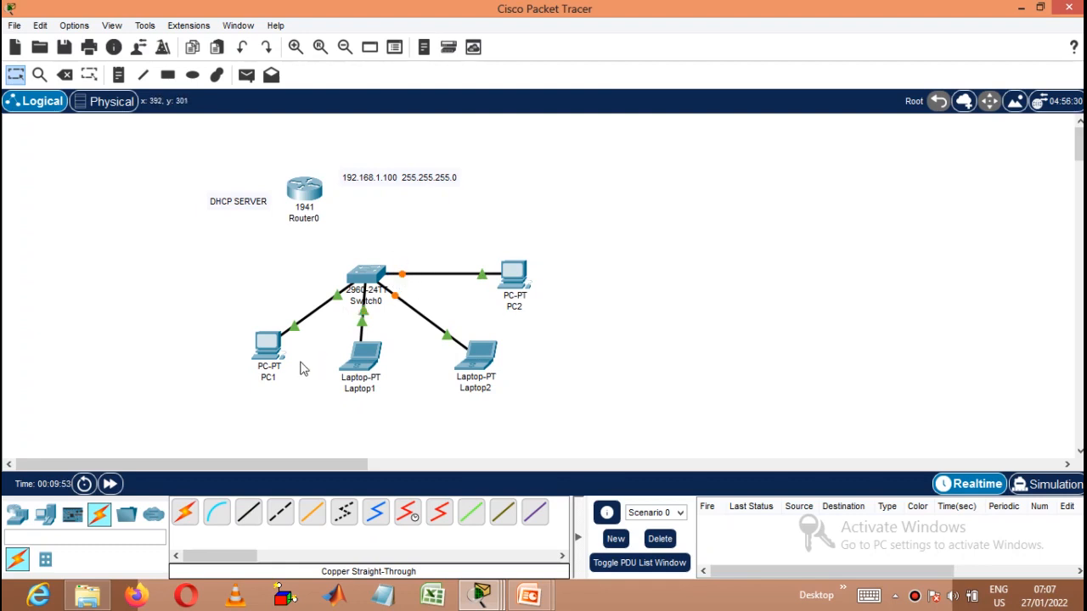
left_click(110, 484)
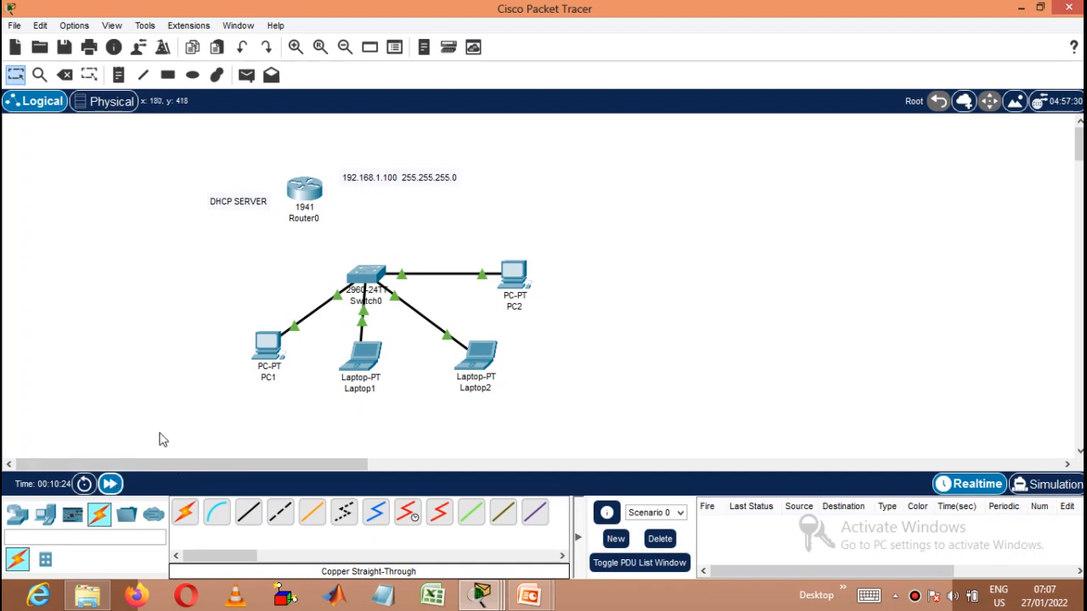
Connect Switch0's GigabitEthernet0/2 to Router0's GigabitEthernet0/0 with a copper straight-through cable.
left_click(248, 513)
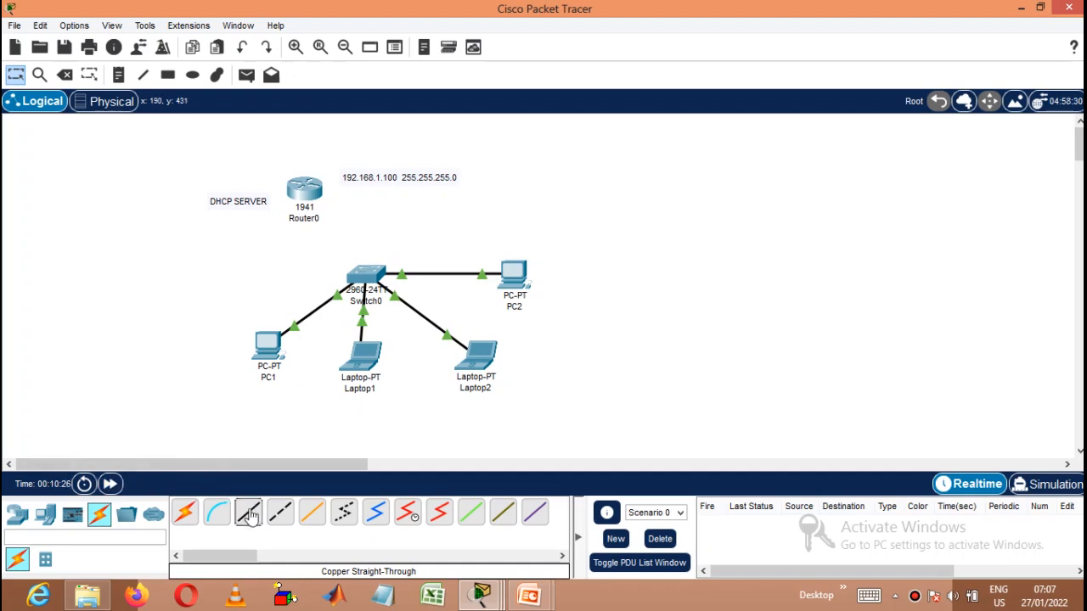
left_click(363, 273)
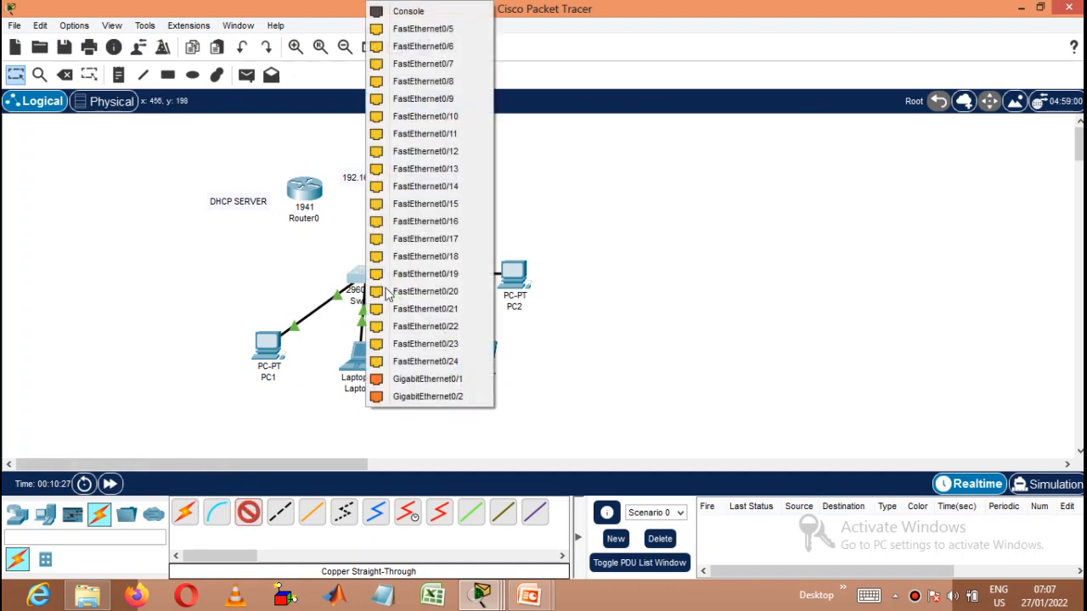
left_click(469, 395)
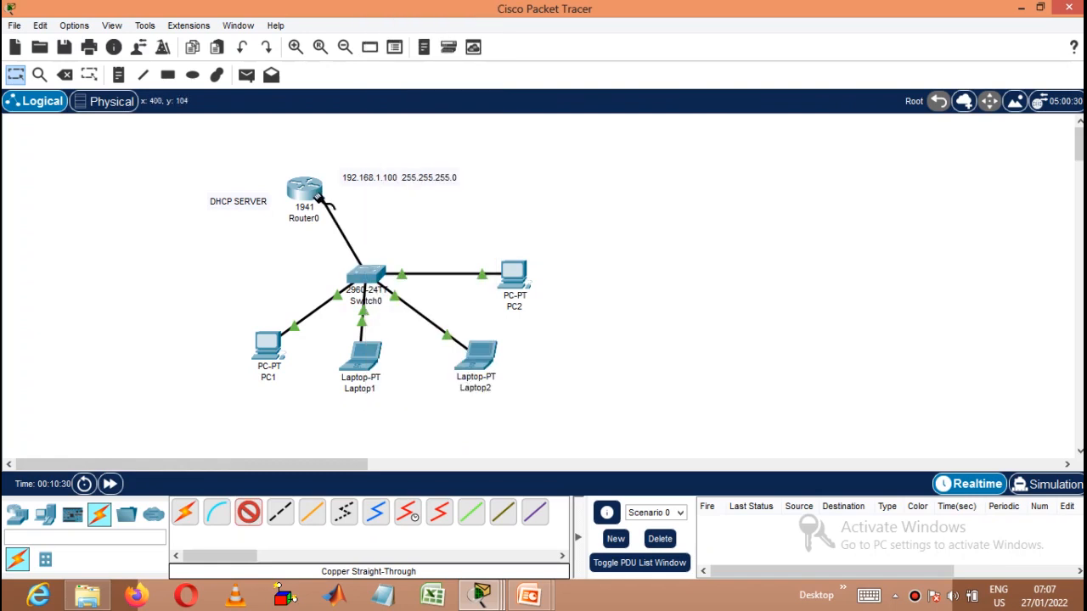
left_click(311, 190)
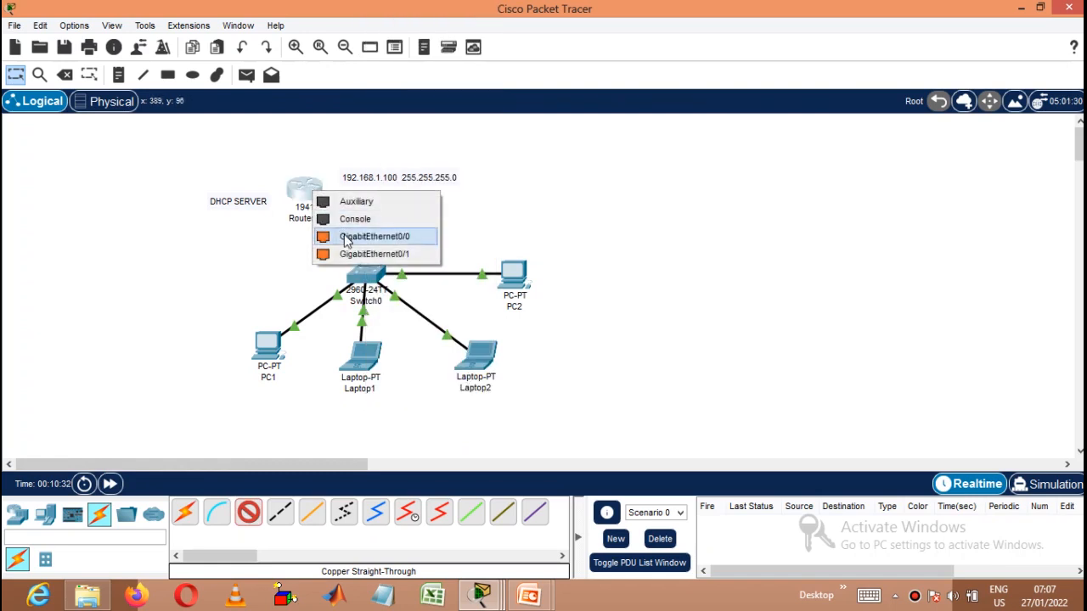
left_click(344, 237)
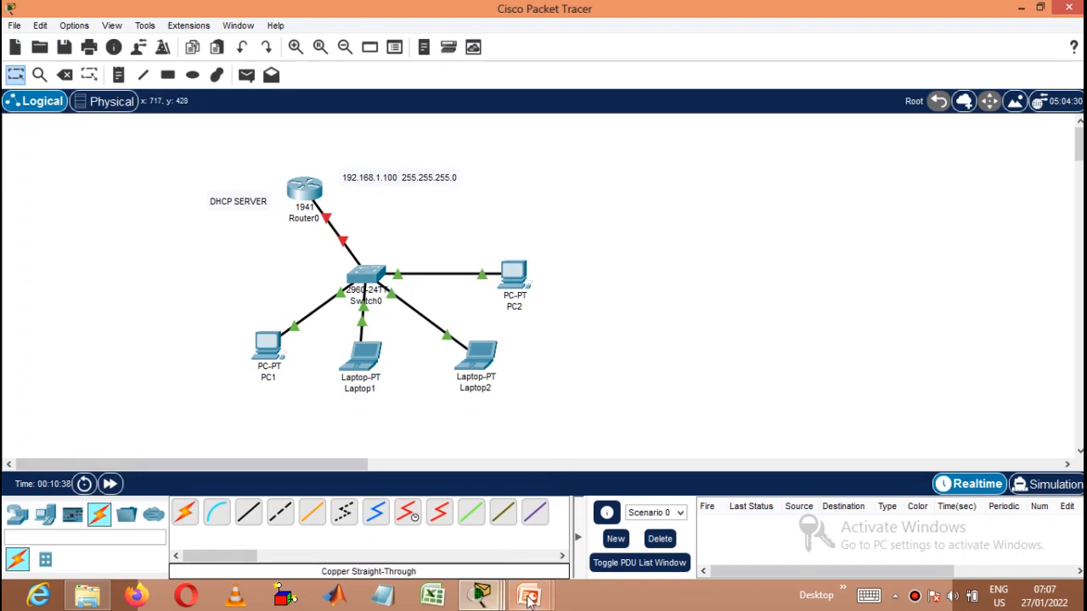
Switch to the PowerPoint slides, review the router DHCP commands and the procedure list, and return to Packet Tracer.
mouse_move(528, 599)
left_click(594, 511)
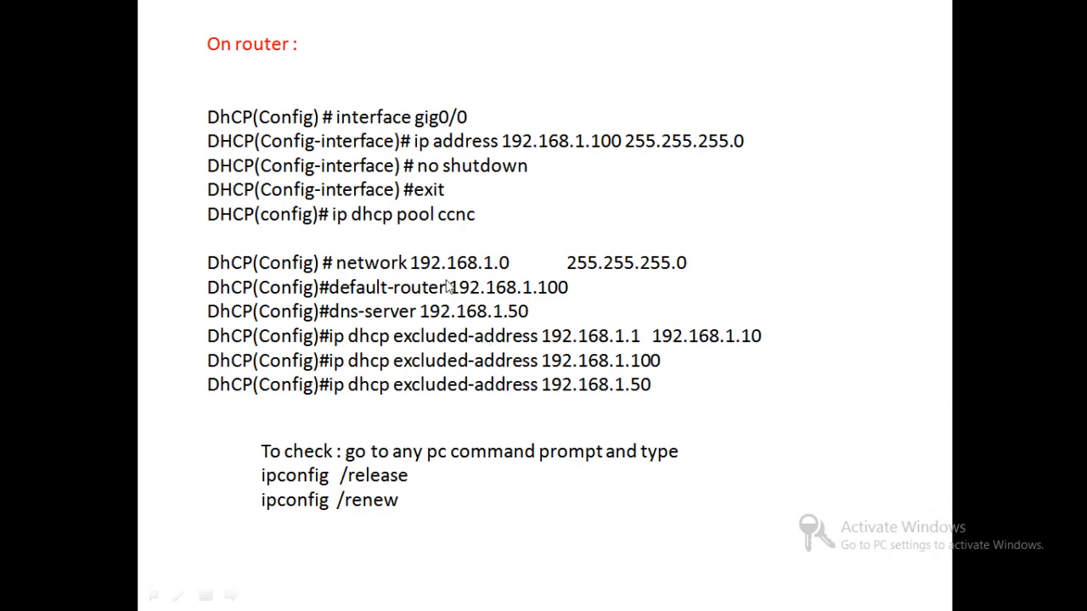
left_click(399, 141)
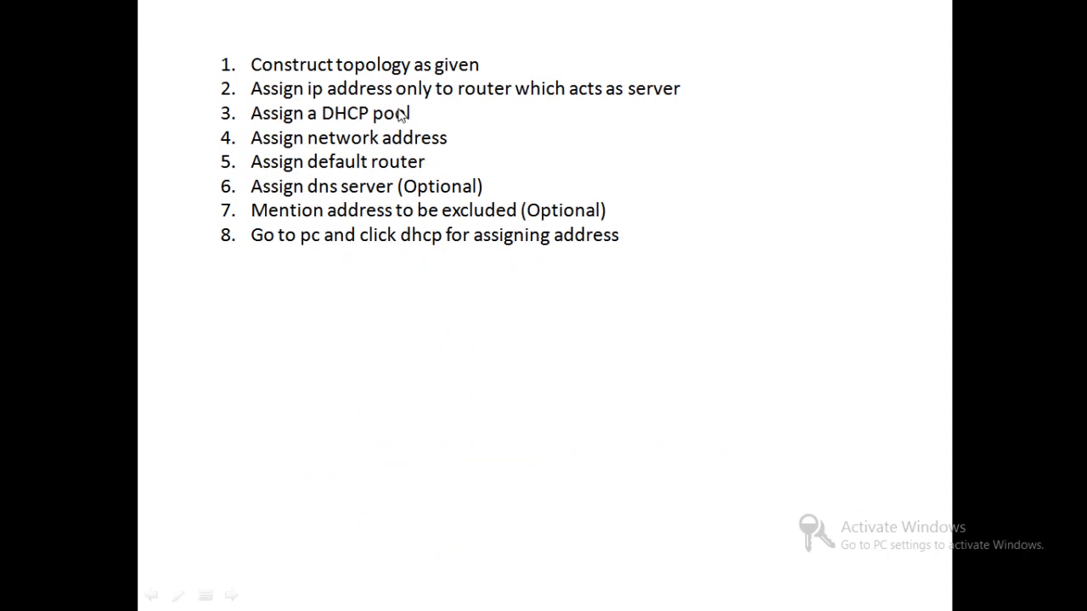
key("alt+Tab")
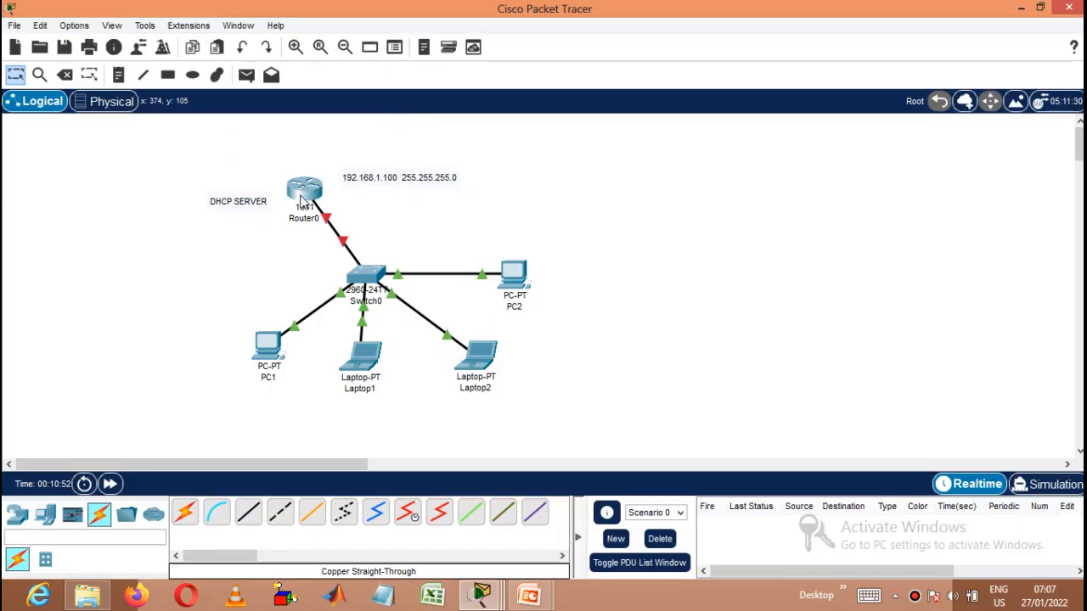
Open Router0's command line, decline the initial configuration dialog, and enter global configuration mode with en and conf t.
left_click(304, 194)
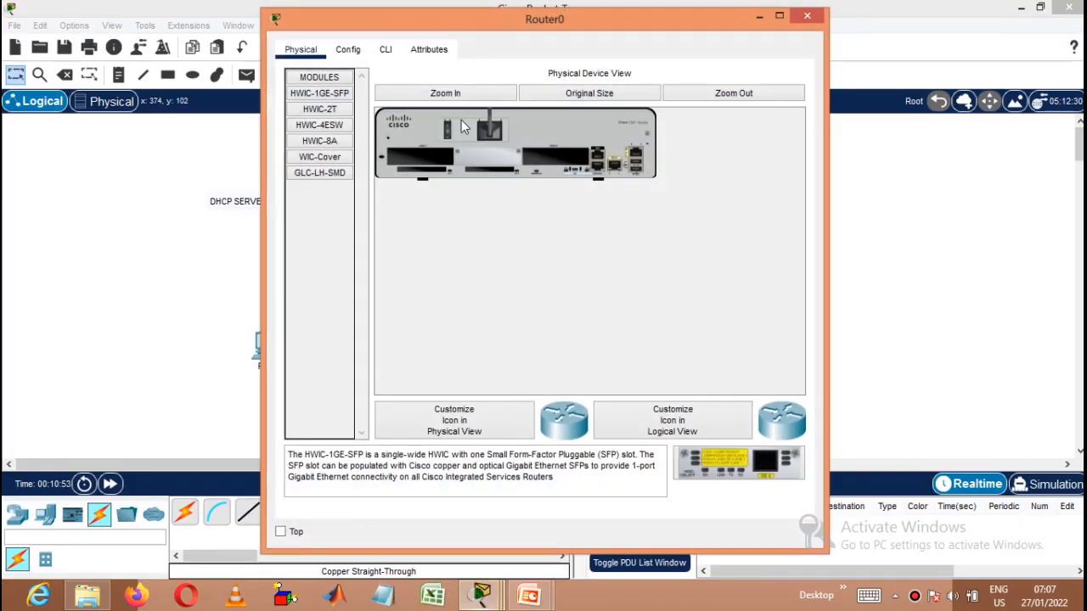
left_click(386, 49)
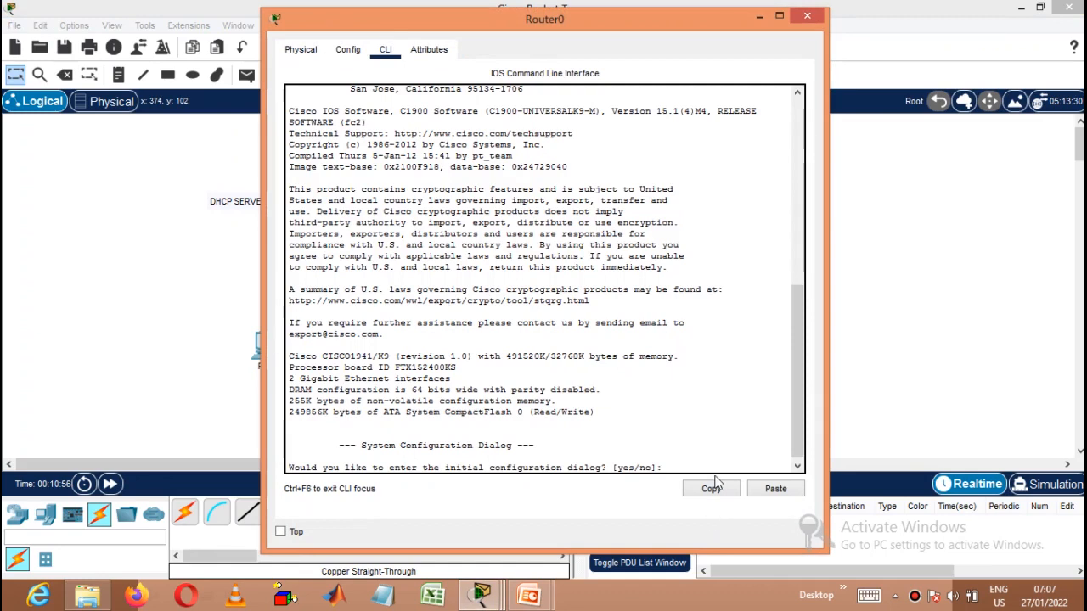
type("NO")
key("Return")
key("Return")
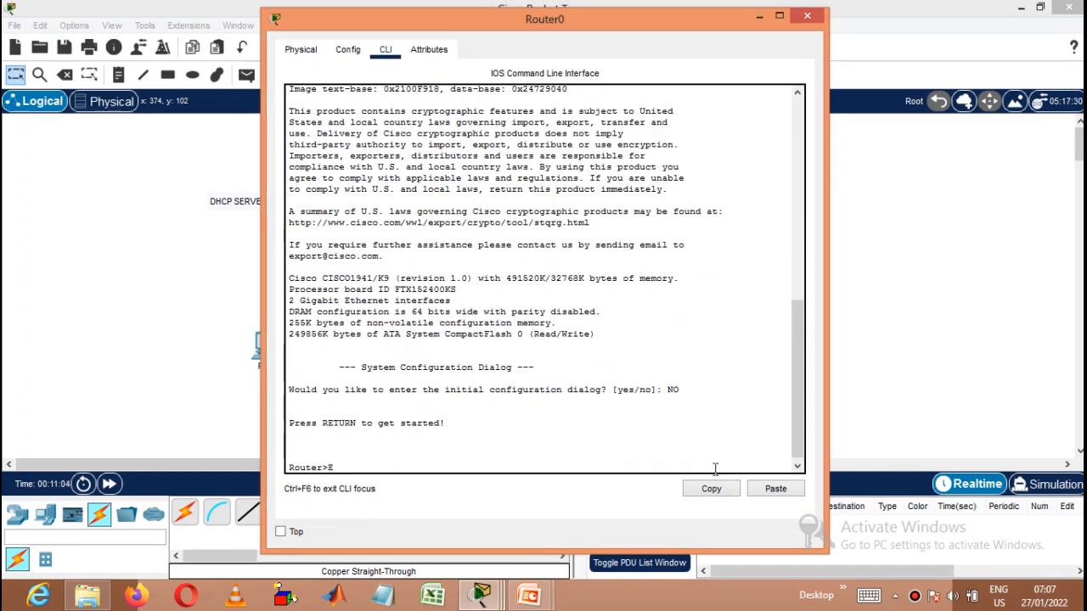
type("en")
key("Return")
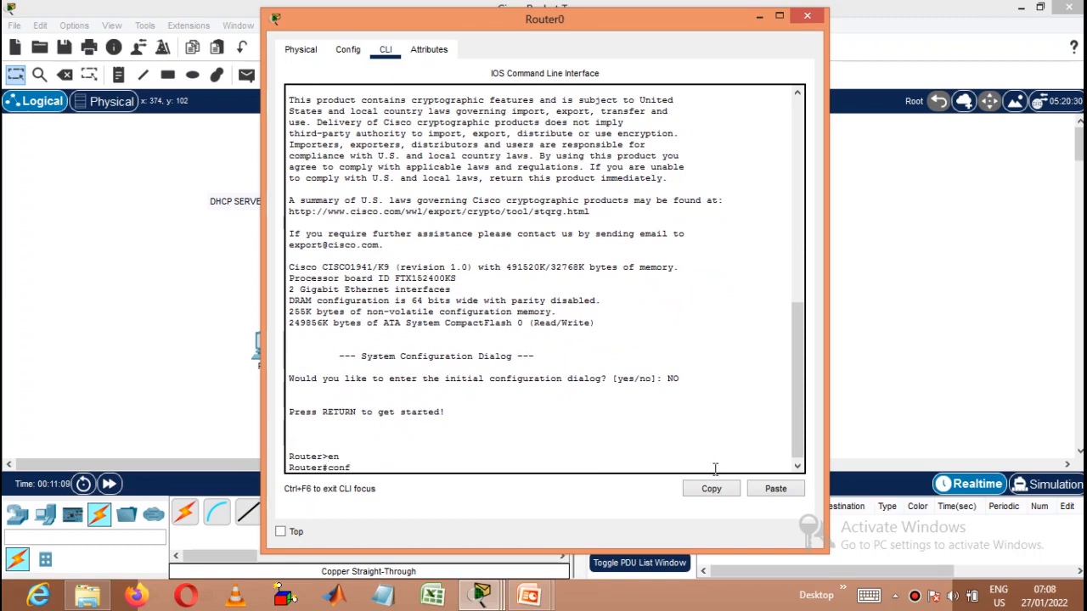
type("conf t")
key("Return")
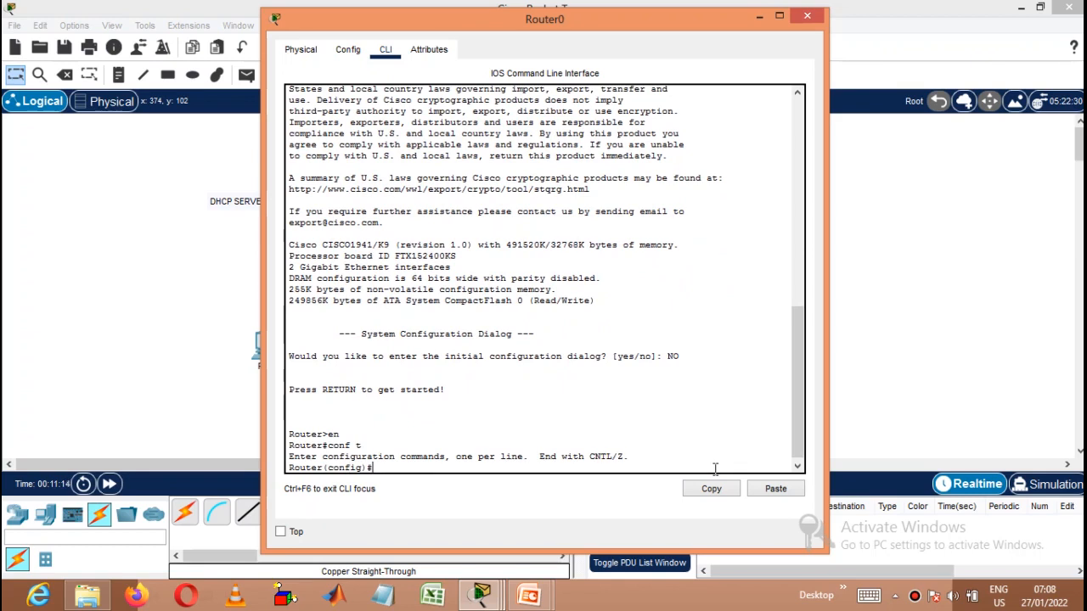
Assign IP address 192.168.1.100 with mask 255.255.255.0 to the router's interface gig0/0.
type("interface gig0/0")
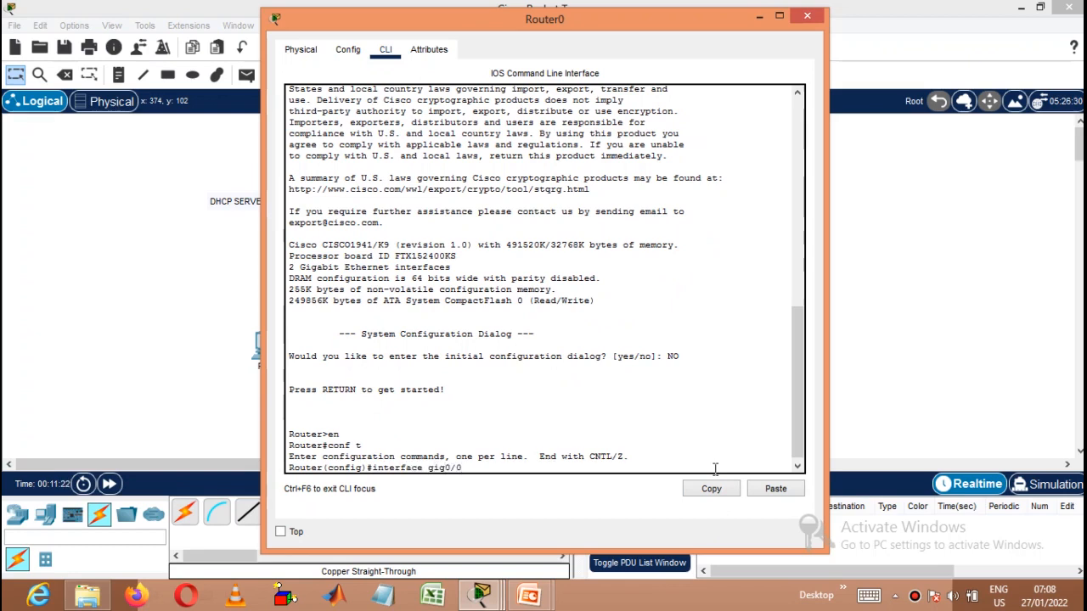
key("Return")
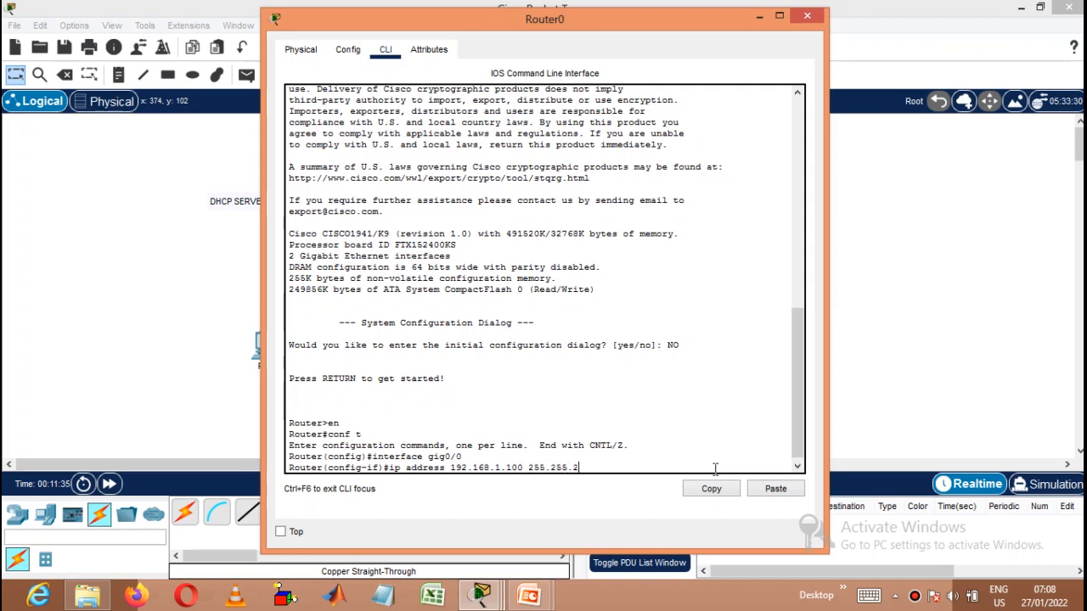
type("55.0")
key("Return")
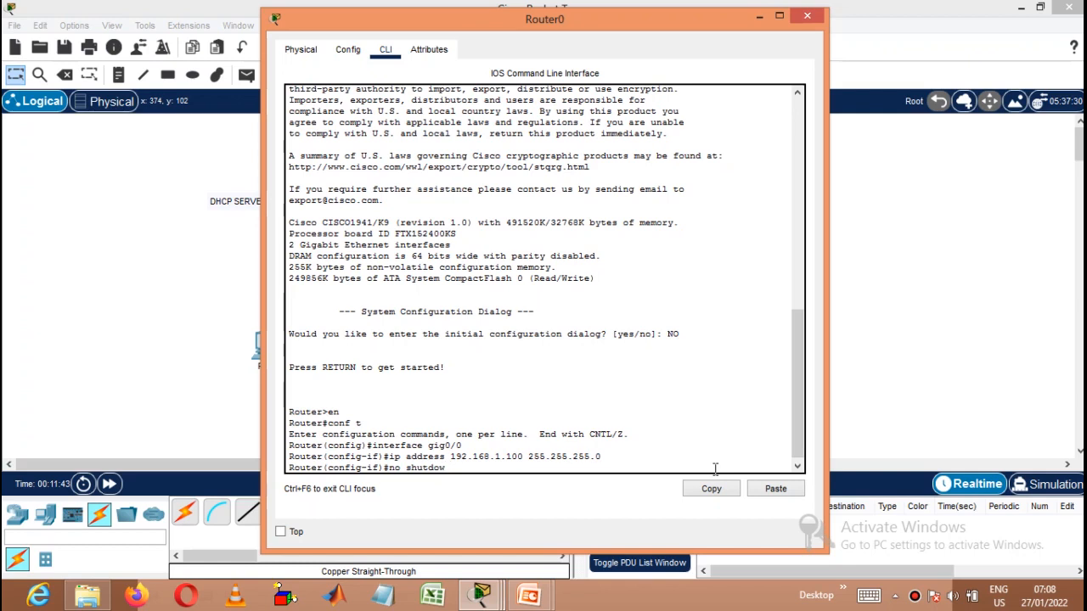
Enable the gig0/0 interface with no shutdown and exit to global configuration mode.
type("no shutdow")
key("Tab")
key("Return")
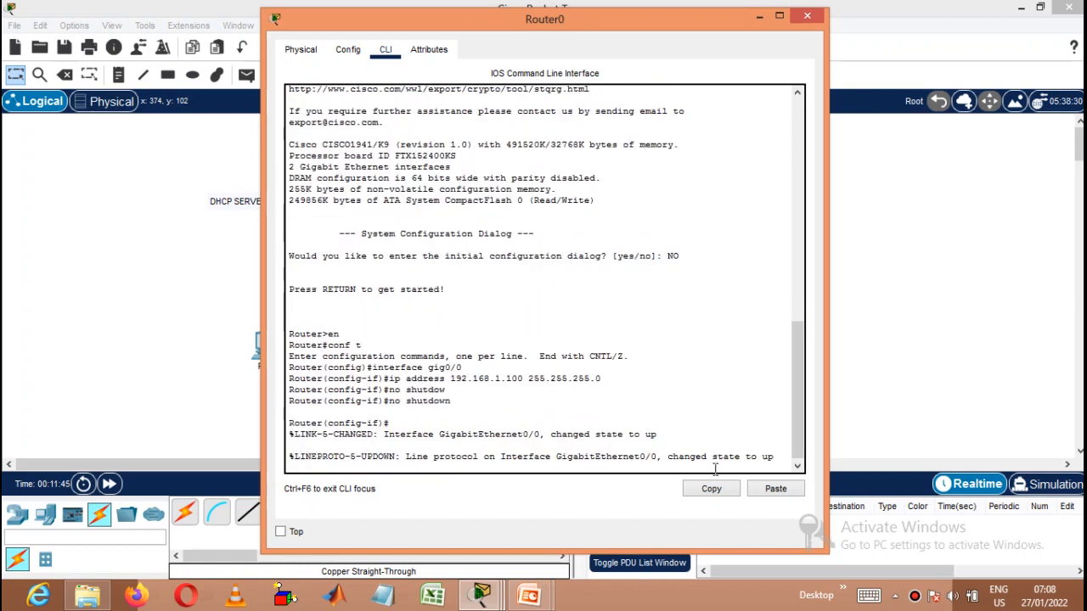
key("Return")
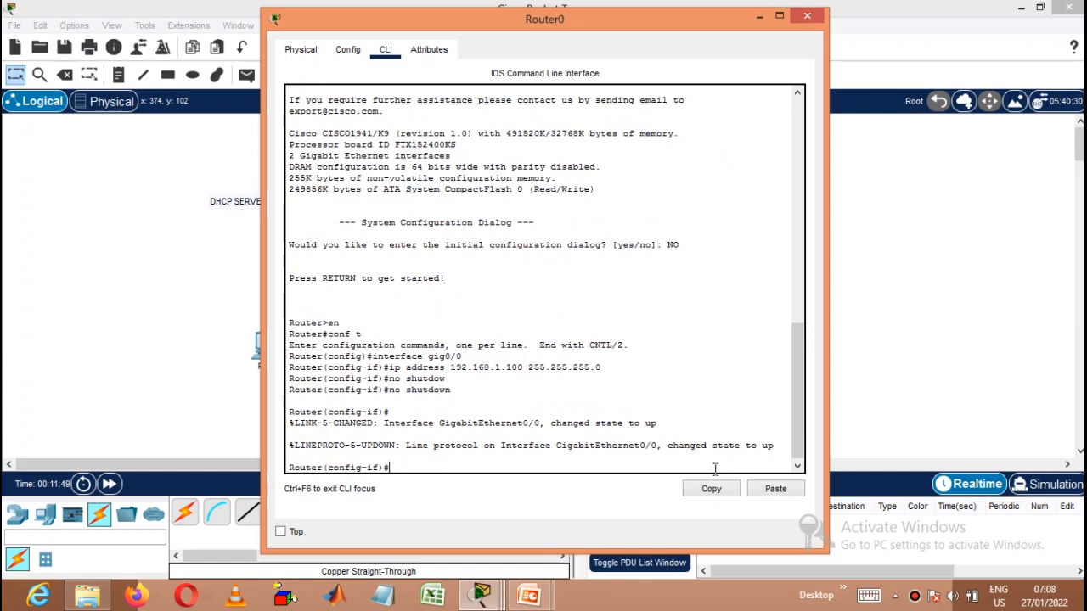
type("it")
key("Return")
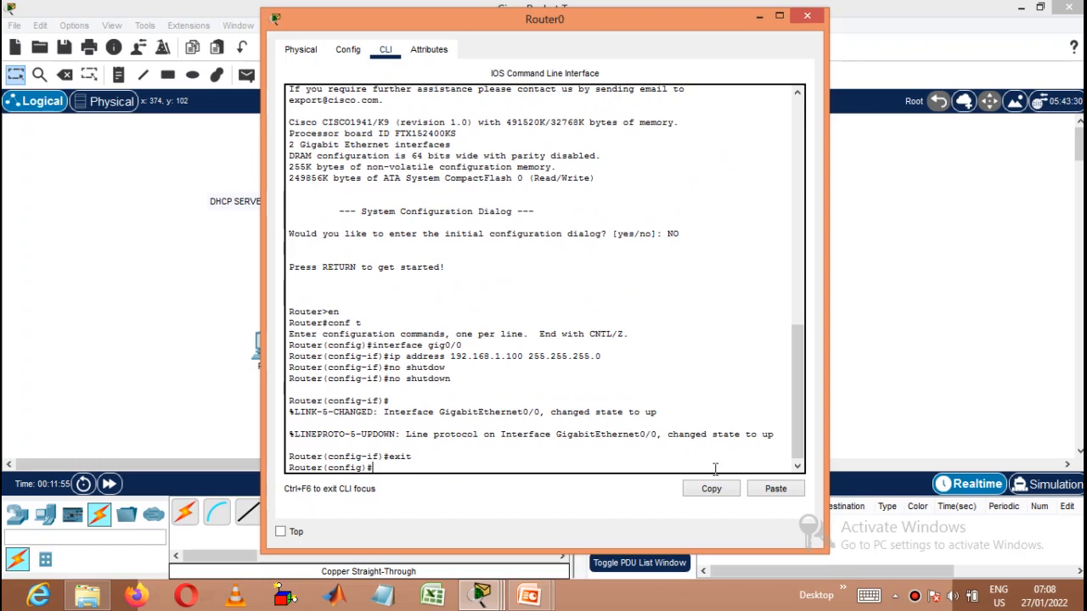
Create a DHCP pool named CCIE and assign it the network 192.168.1.0 255.255.255.0.
type("ip dhcp p")
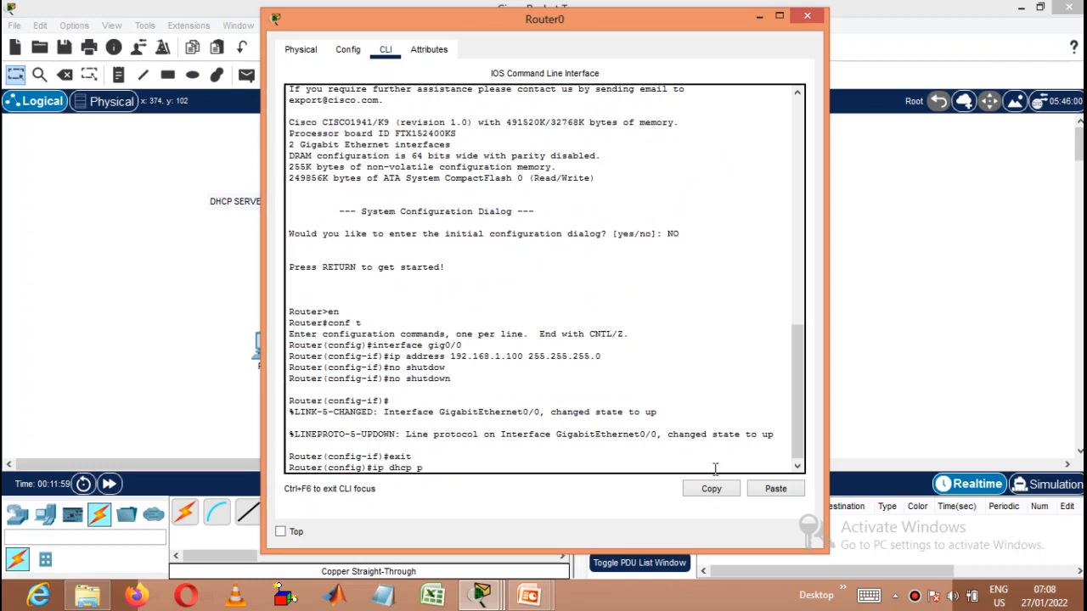
type("ool C")
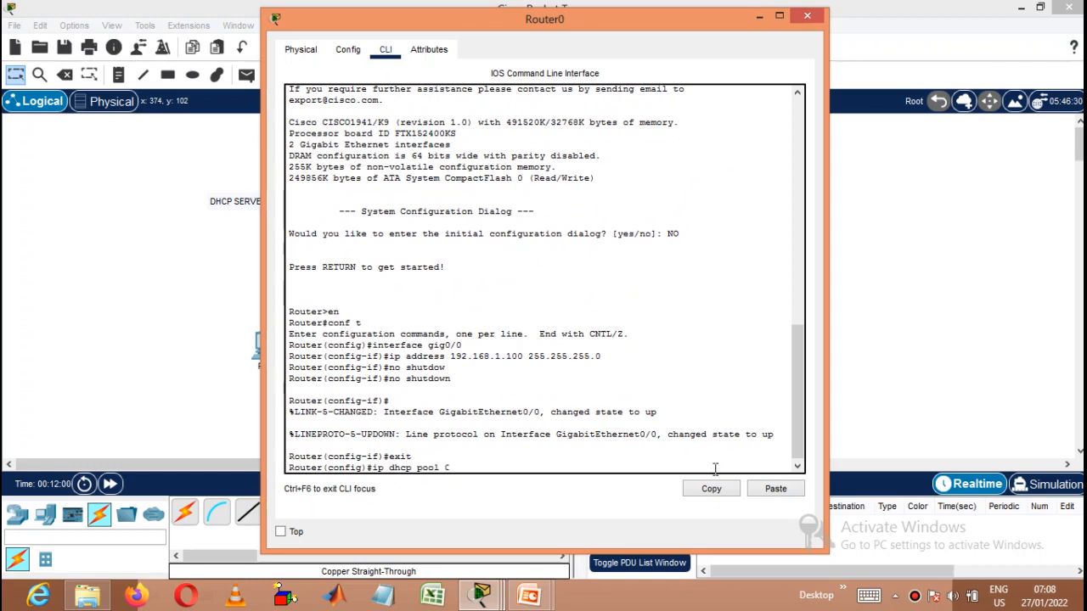
type("CIE")
key("Return")
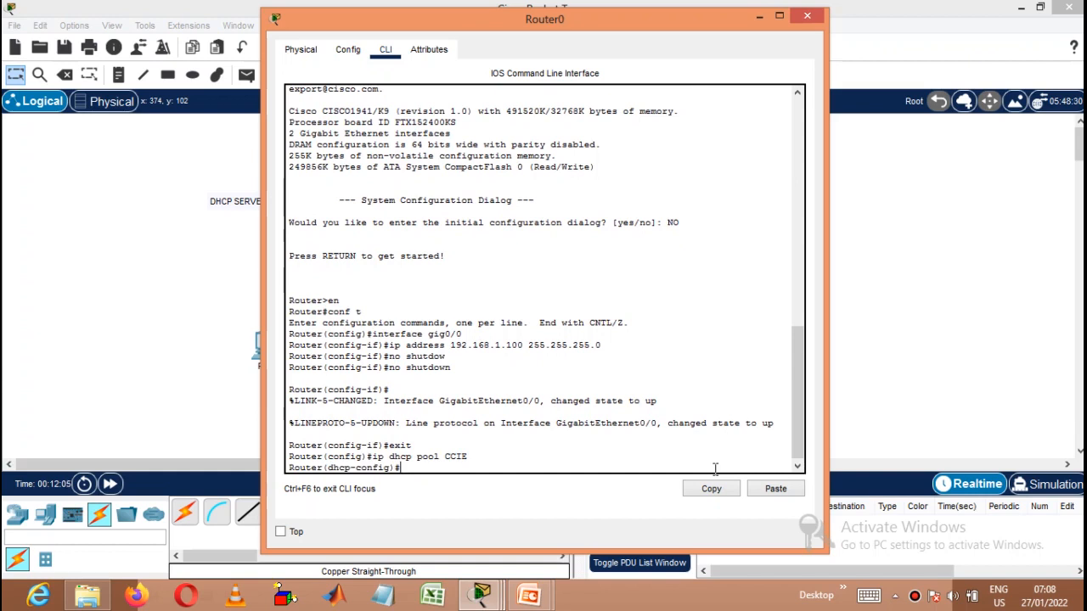
type("network 192.")
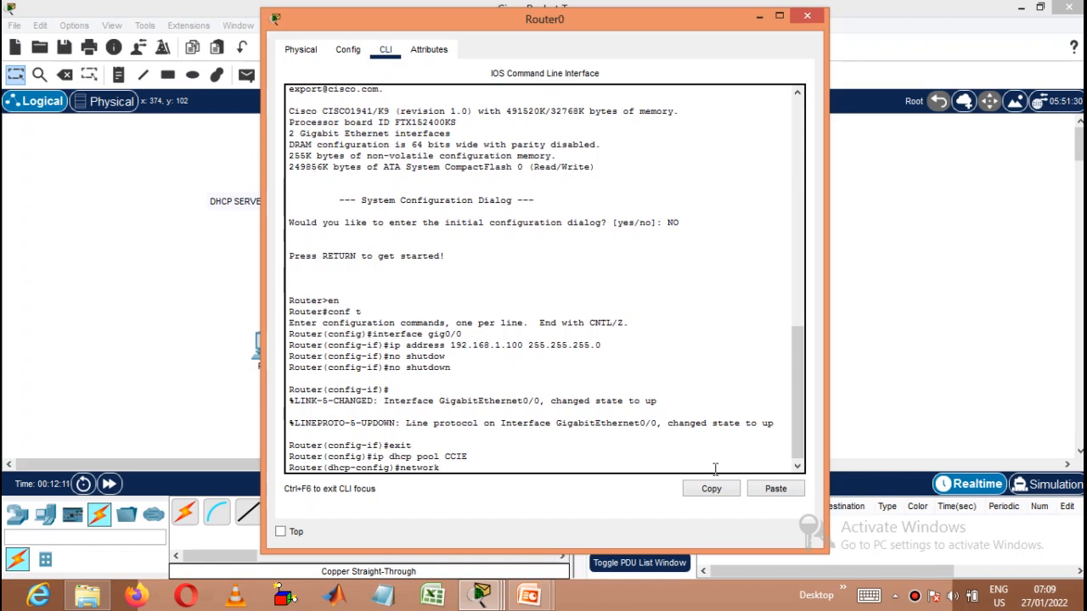
type("168")
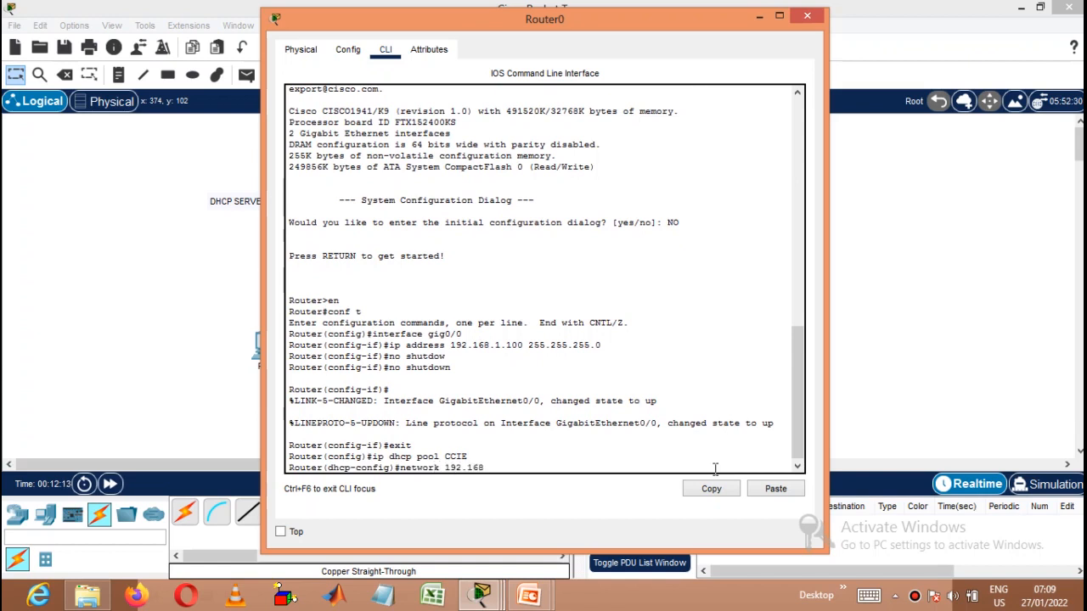
type(".1.0 255.255.255.0")
key("Return")
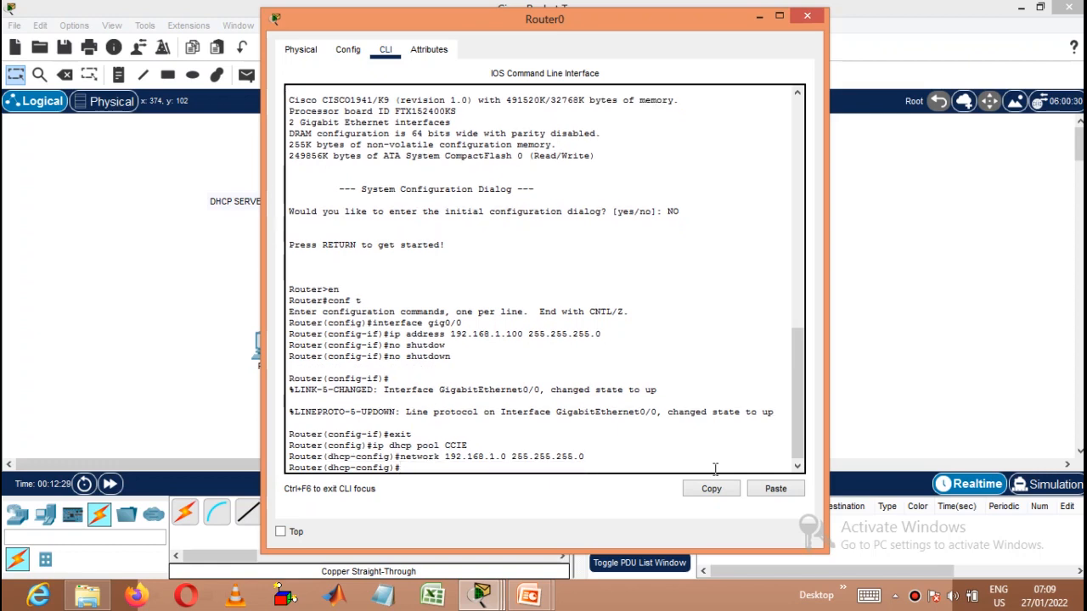
Set the DHCP pool's default router to 192.168.1.100 and its DNS server to 192.168.1.50.
type("default-router 192.168")
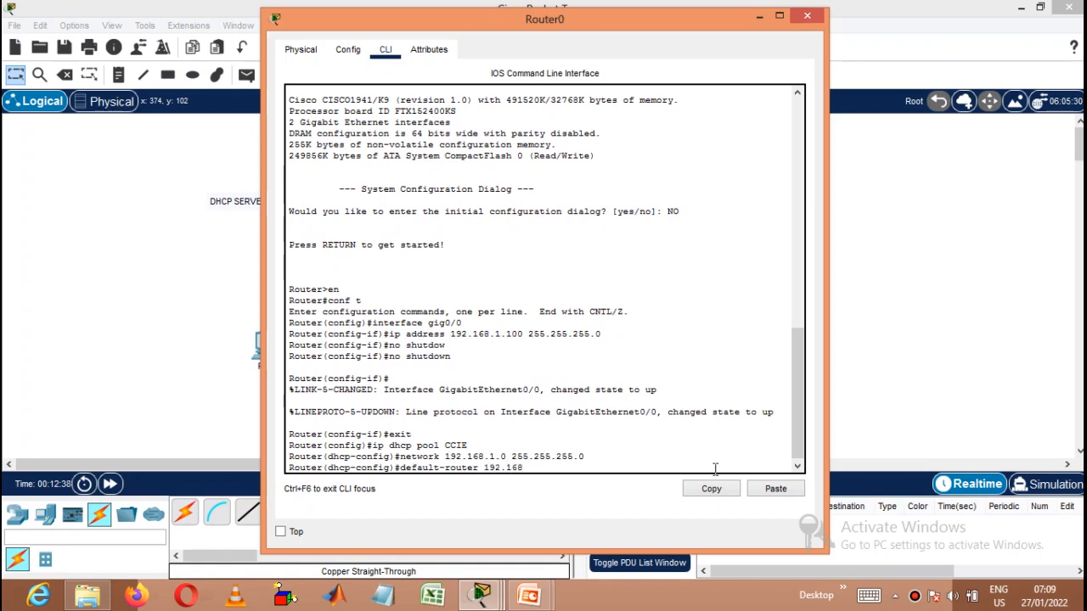
type(".1.100")
key("Return")
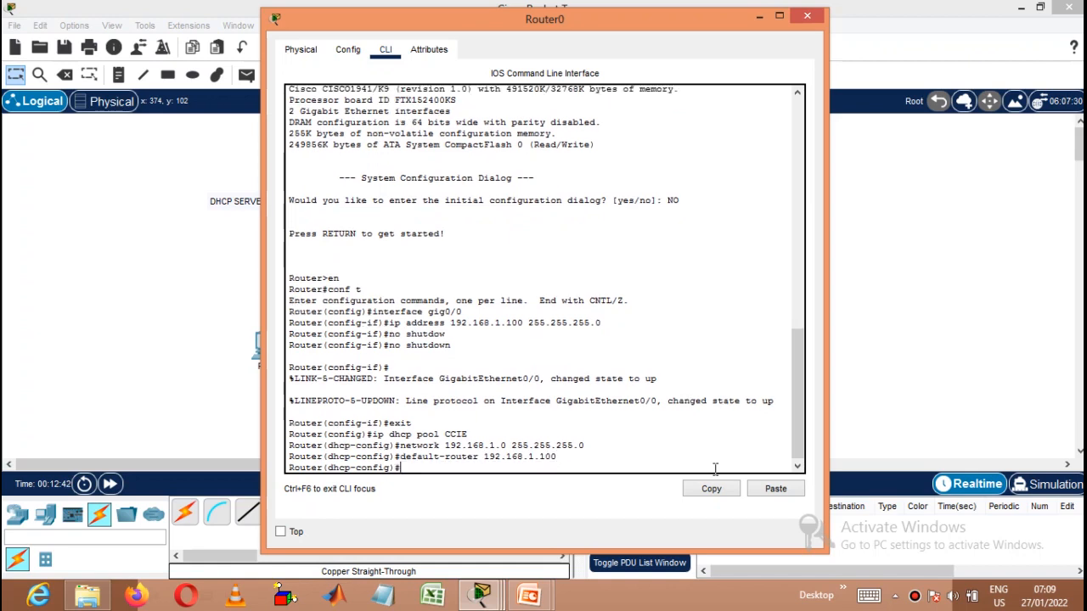
type("dns-server")
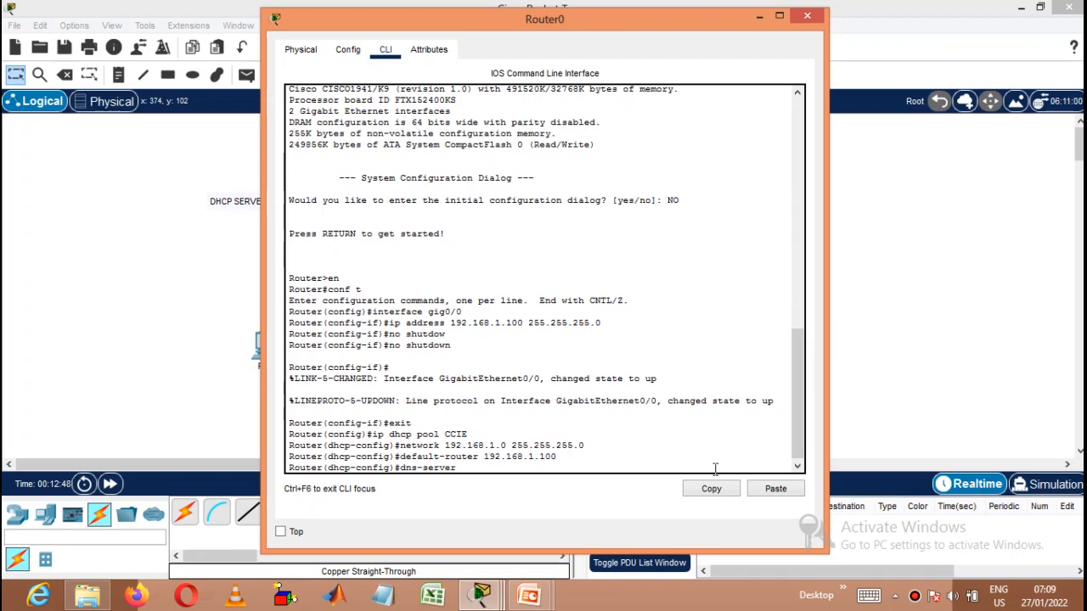
type(" 192.168")
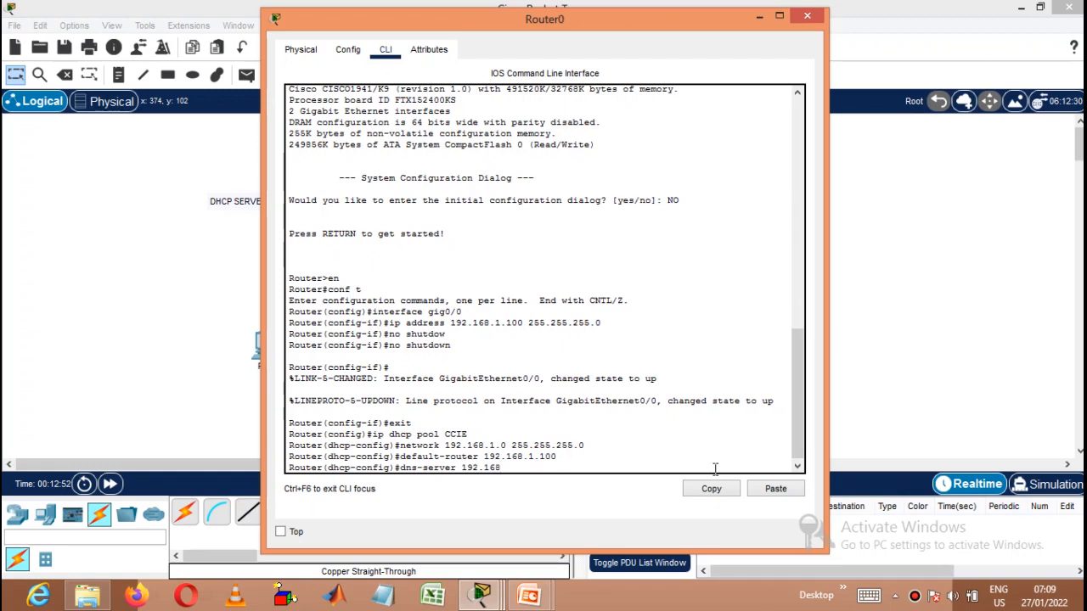
type(".1.50")
key("Return")
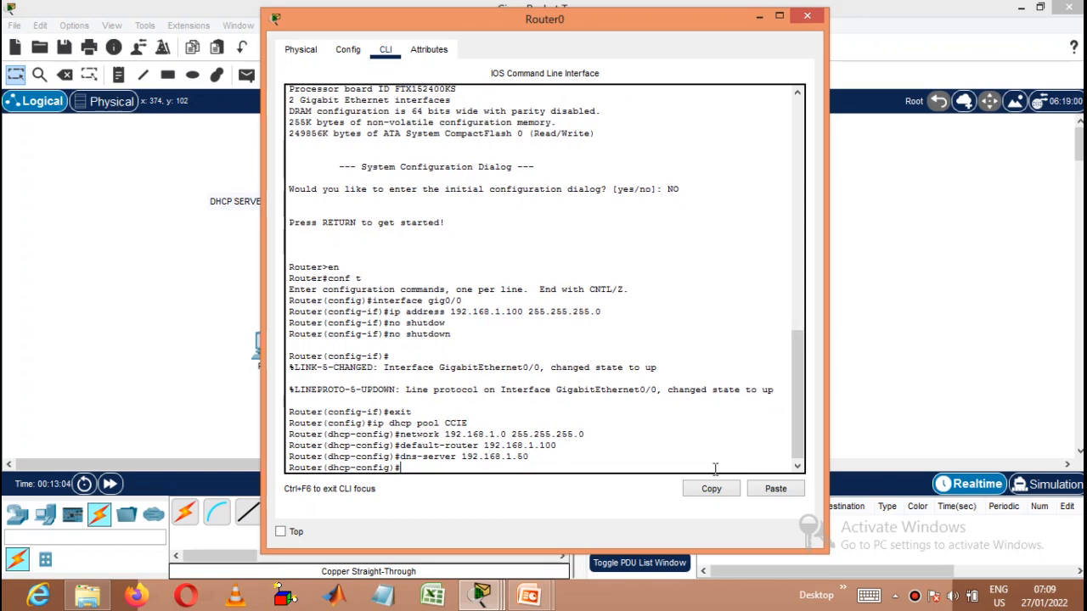
Exclude the address 192.168.1.100 from DHCP assignment on the router.
type("ip dhcp excluded")
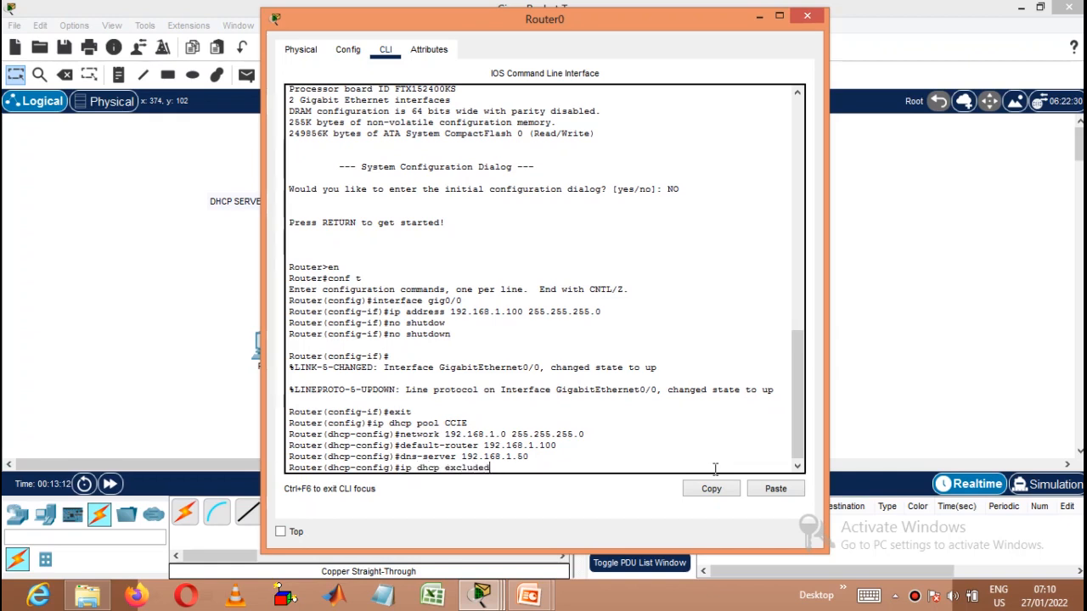
type("-address 192.")
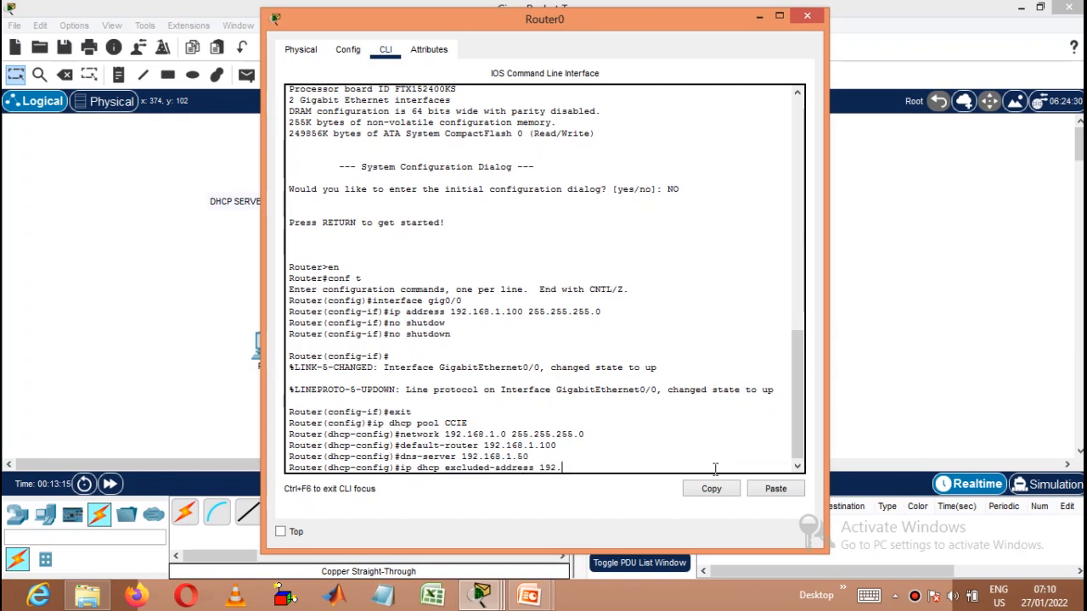
type("168.")
type("1.100")
key("Return")
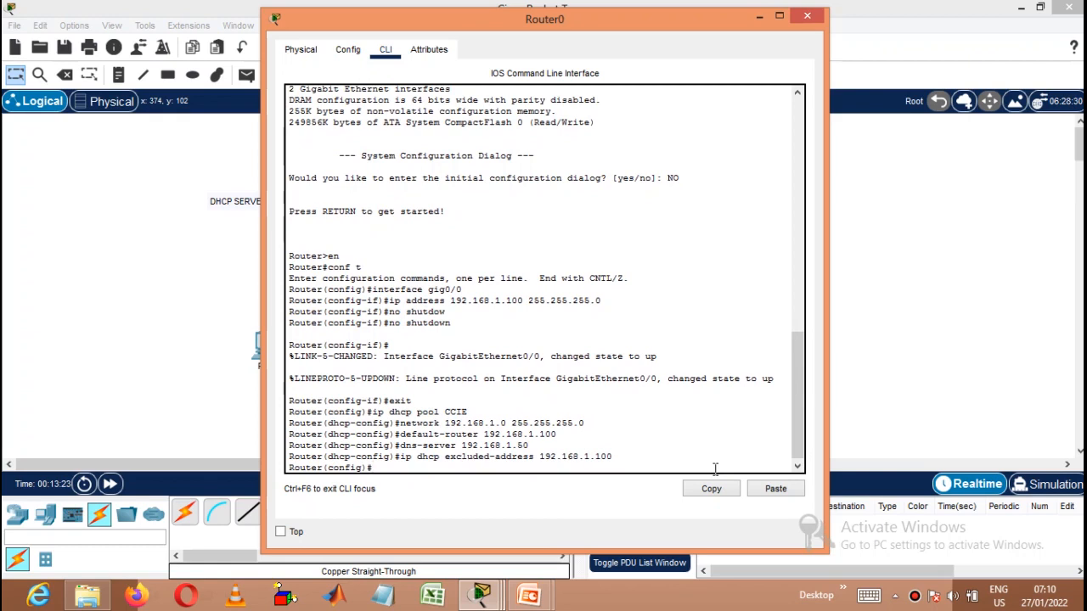
Exclude the DNS server address 192.168.1.50 from DHCP assignment with ip dhcp excluded-address.
type("ip dhcp ex")
key("Tab")
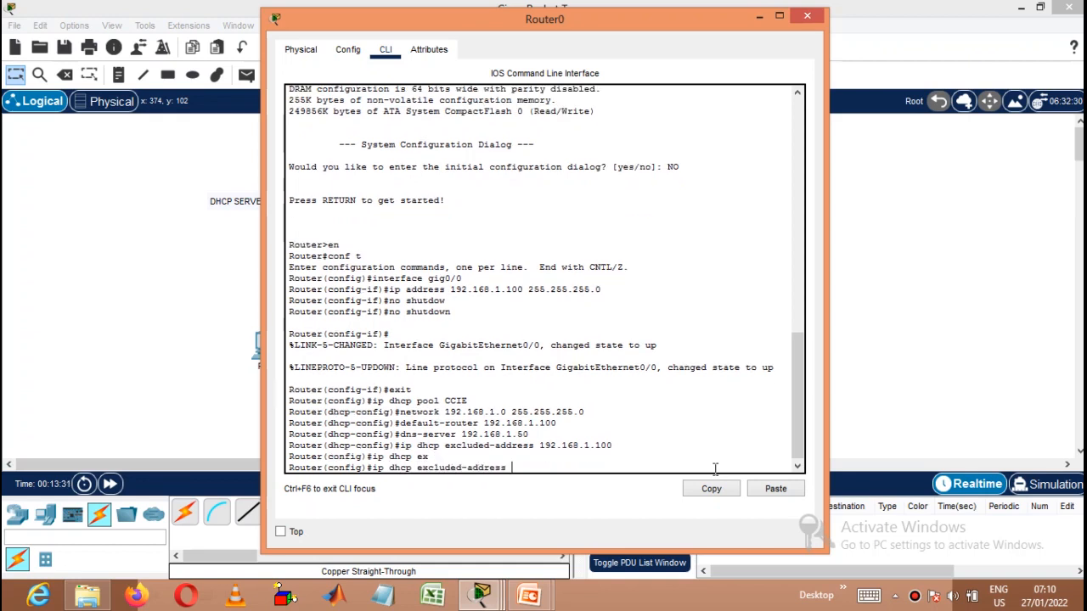
type("192.168.1.50")
key("Return")
Exclude the address range 192.168.1.1 to 192.168.1.10 from DHCP assignment on the router.
type("ip")
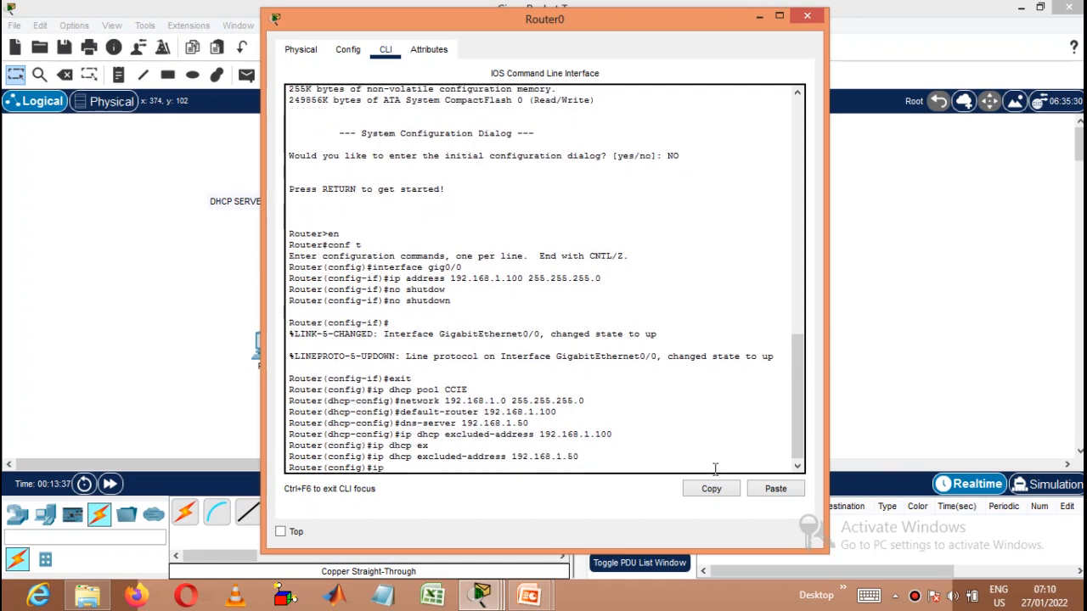
type(" dhcp excluded")
key("Tab")
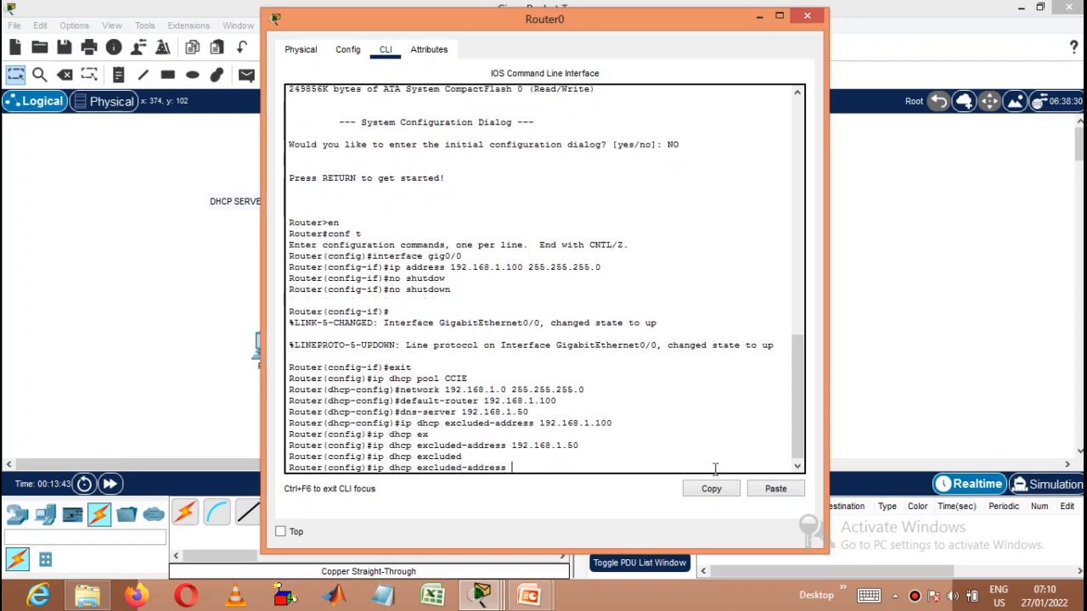
type("192.168.1.1 192.168.1.10")
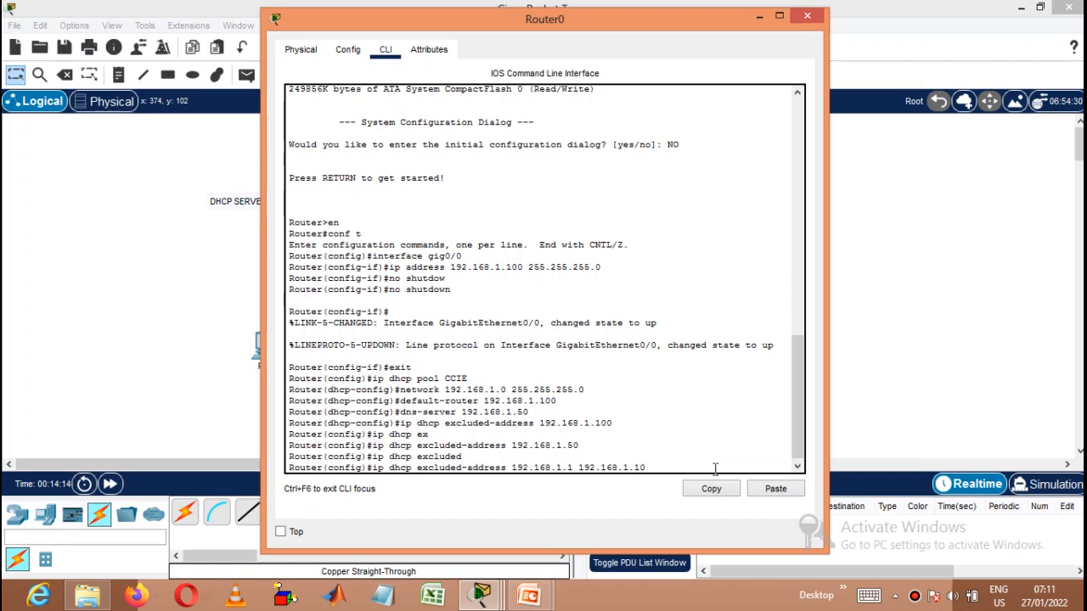
key("Return")
Exit global configuration mode, end the router's console session and close the Router0 window.
type("exit")
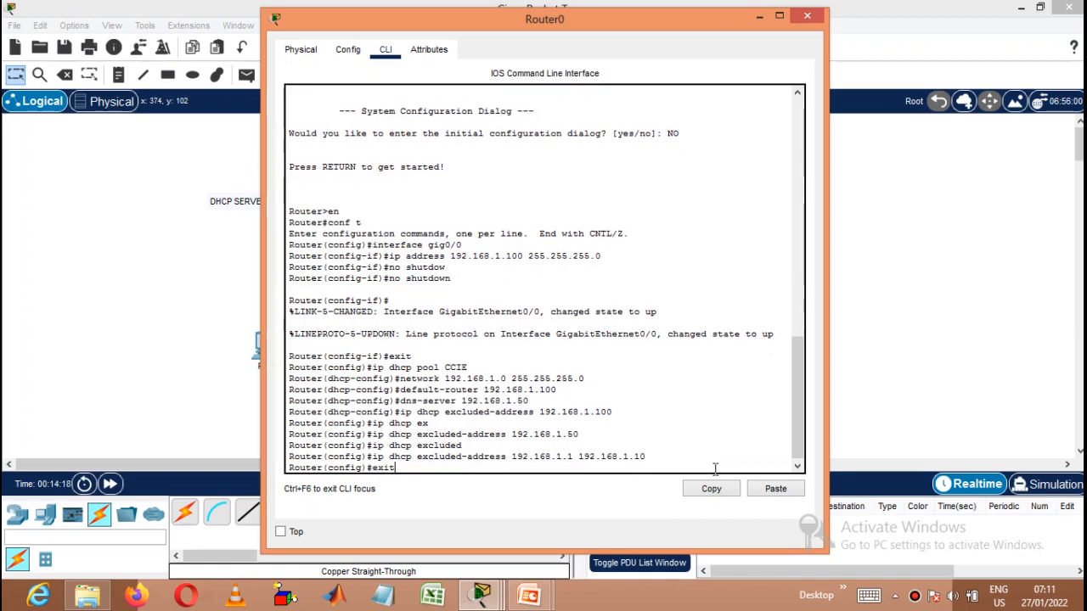
key("Return")
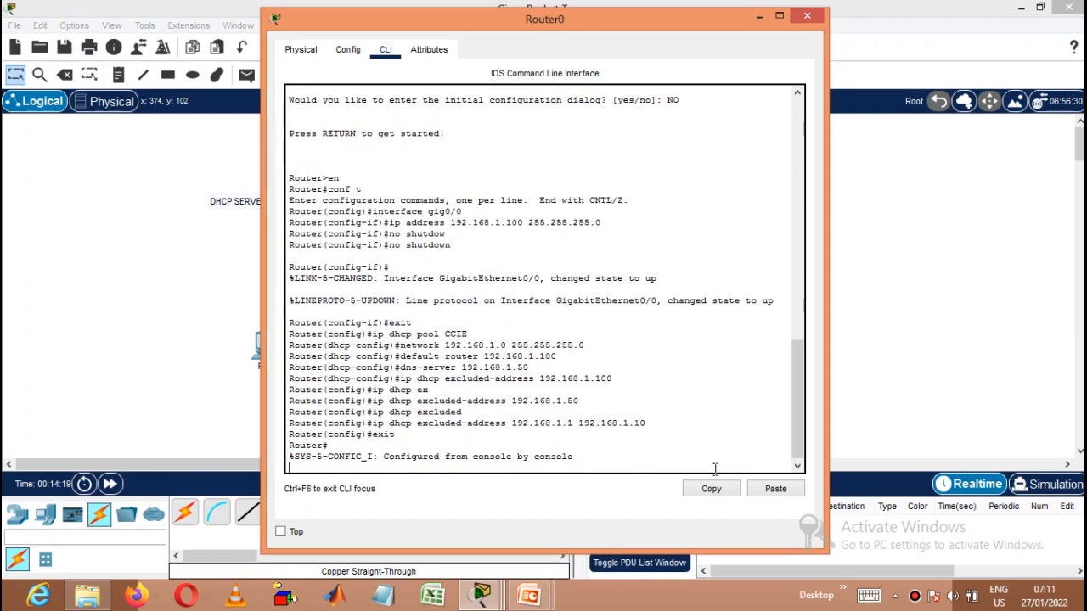
type("exi")
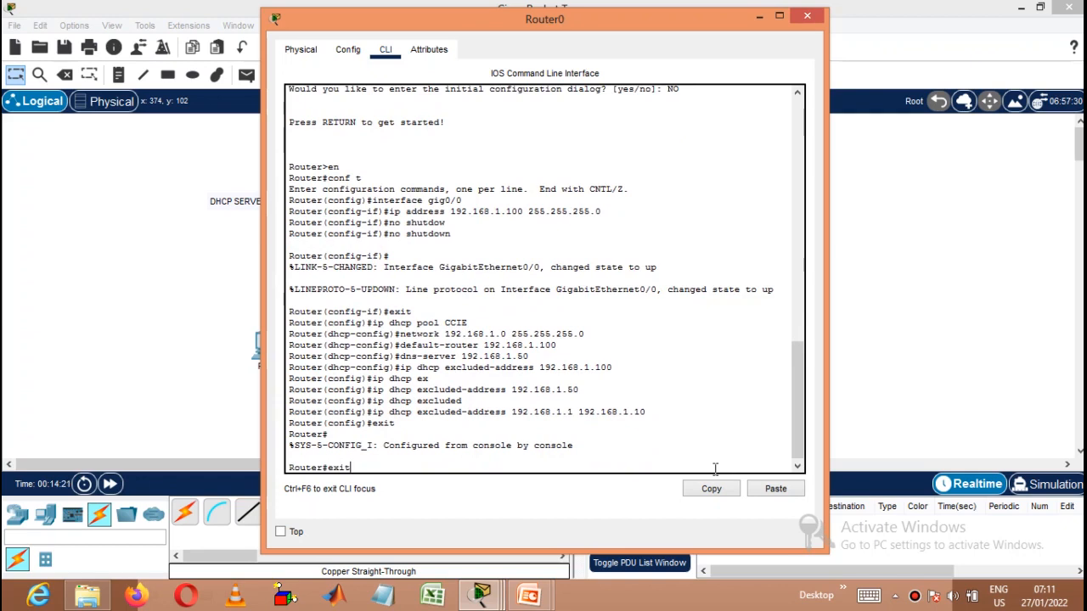
type("t")
key("Return")
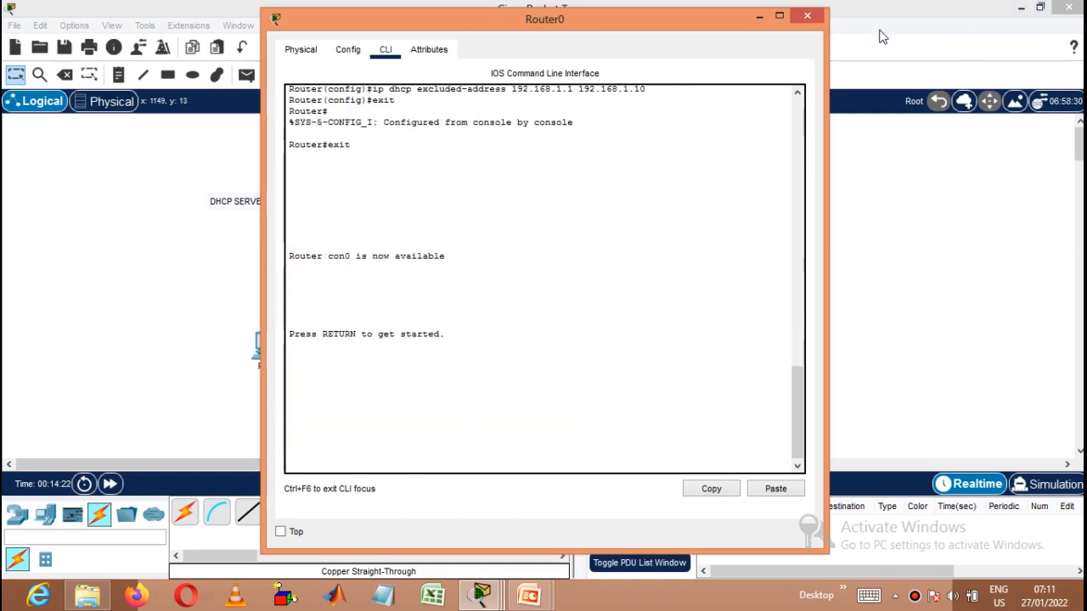
left_click(807, 16)
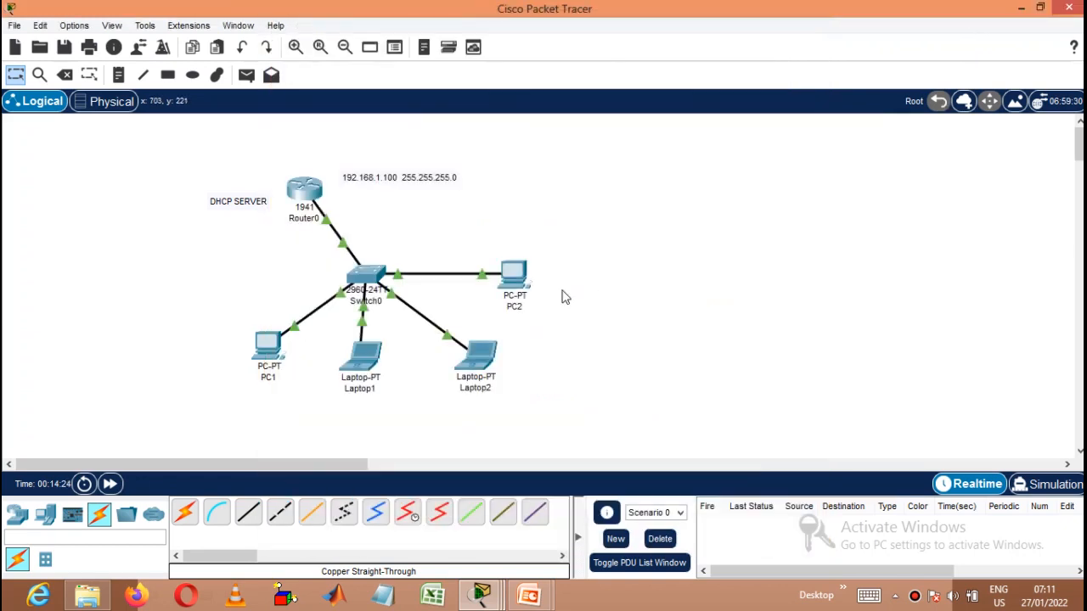
Switch PC1's IPv4 configuration on FastEthernet0 from static to DHCP and close its window.
left_click(264, 350)
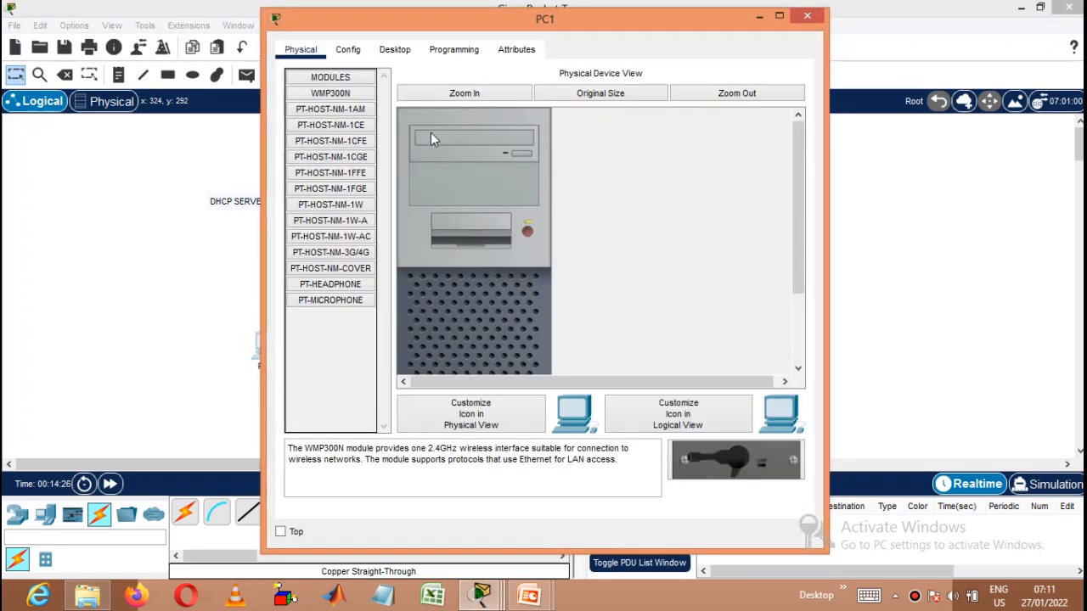
left_click(394, 50)
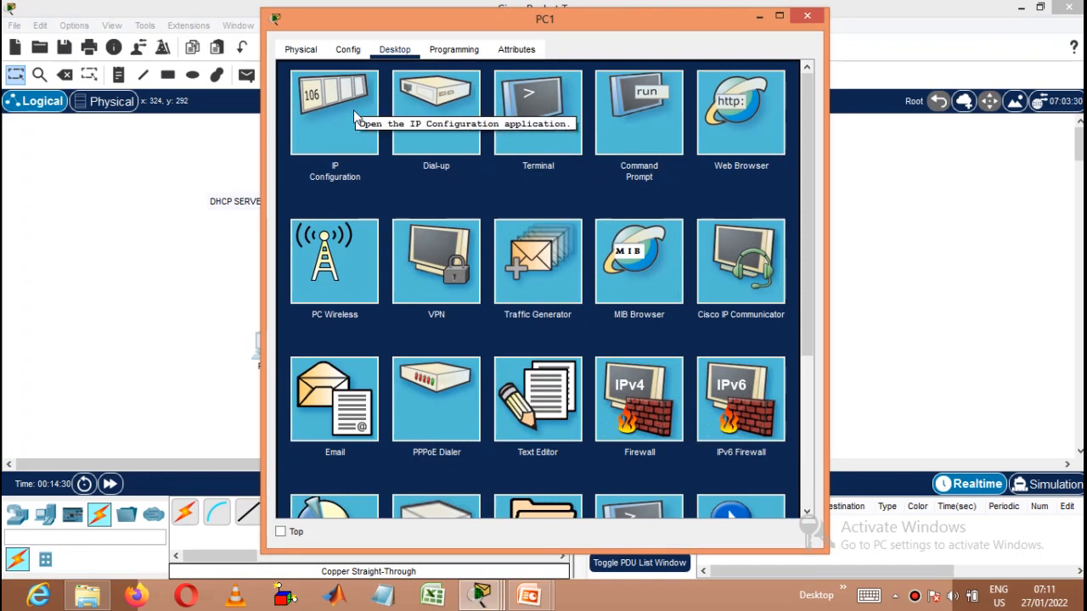
left_click(354, 109)
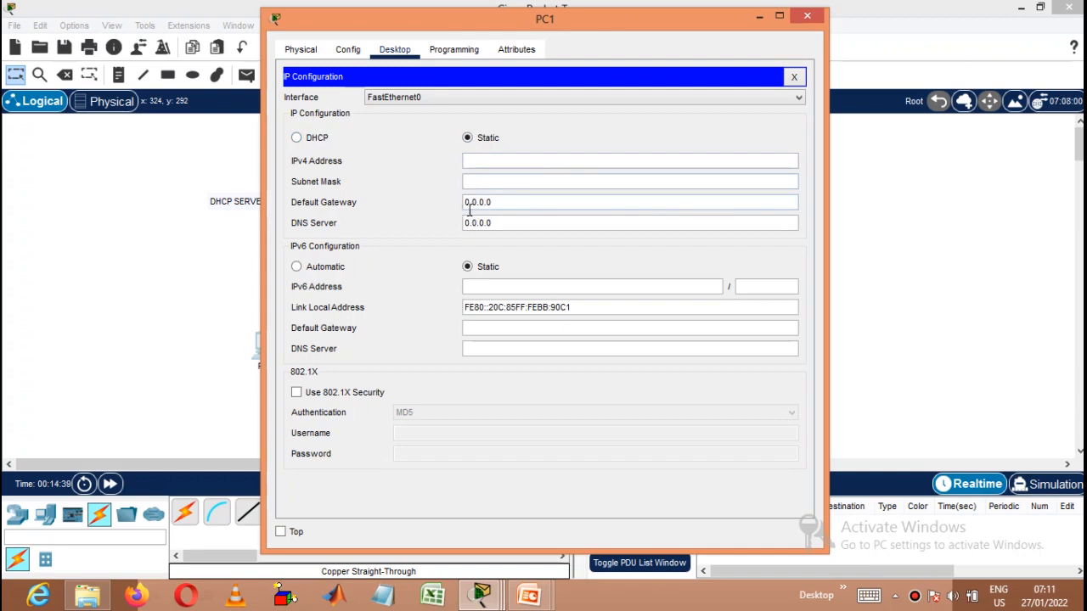
left_click(297, 139)
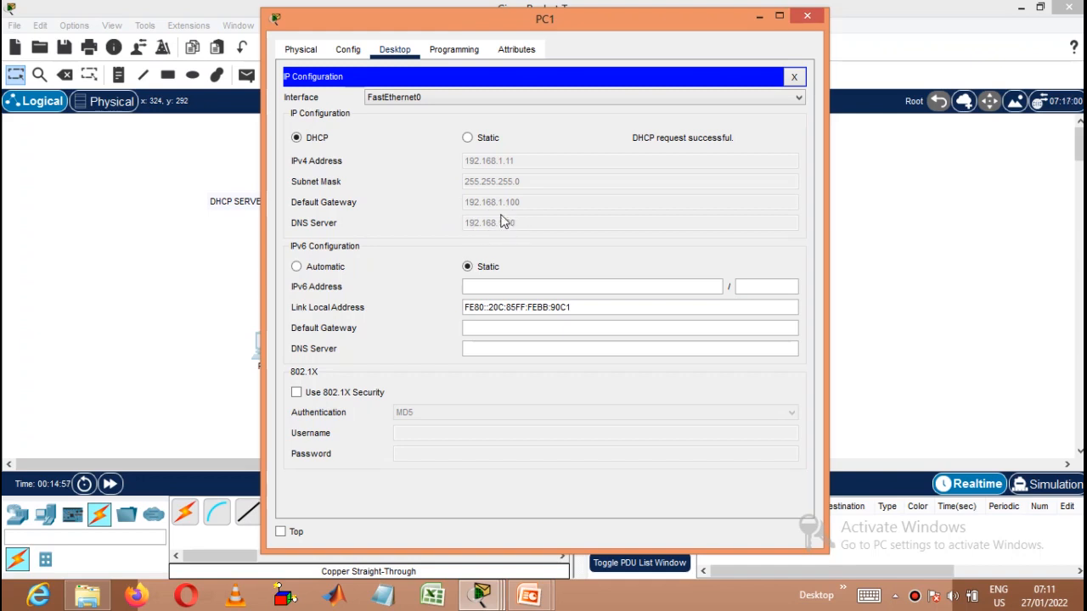
left_click(807, 15)
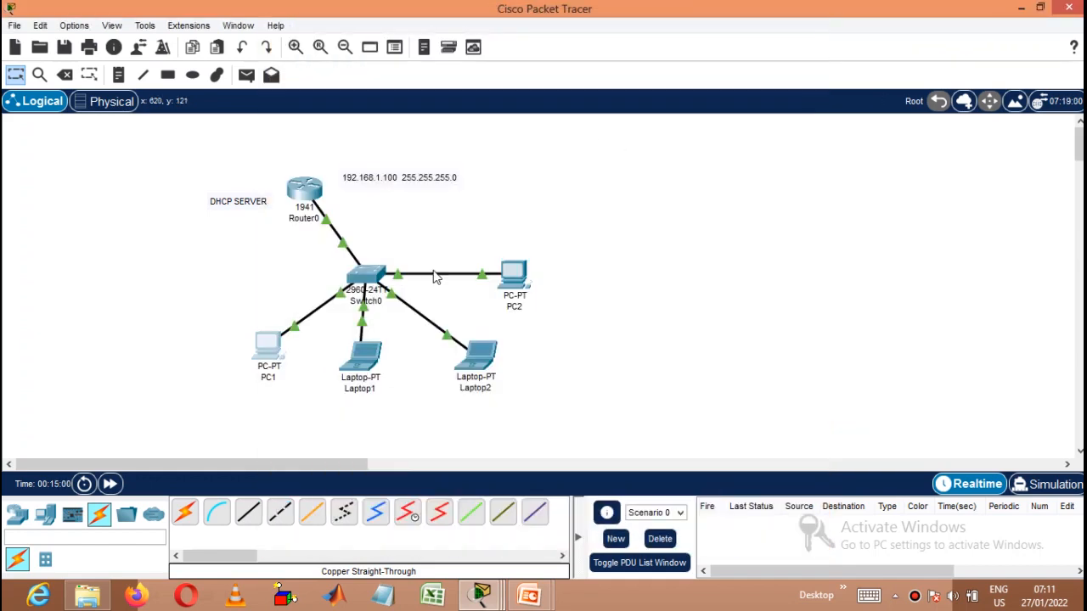
Set Laptop1's IPv4 configuration to DHCP and close its window.
left_click(374, 350)
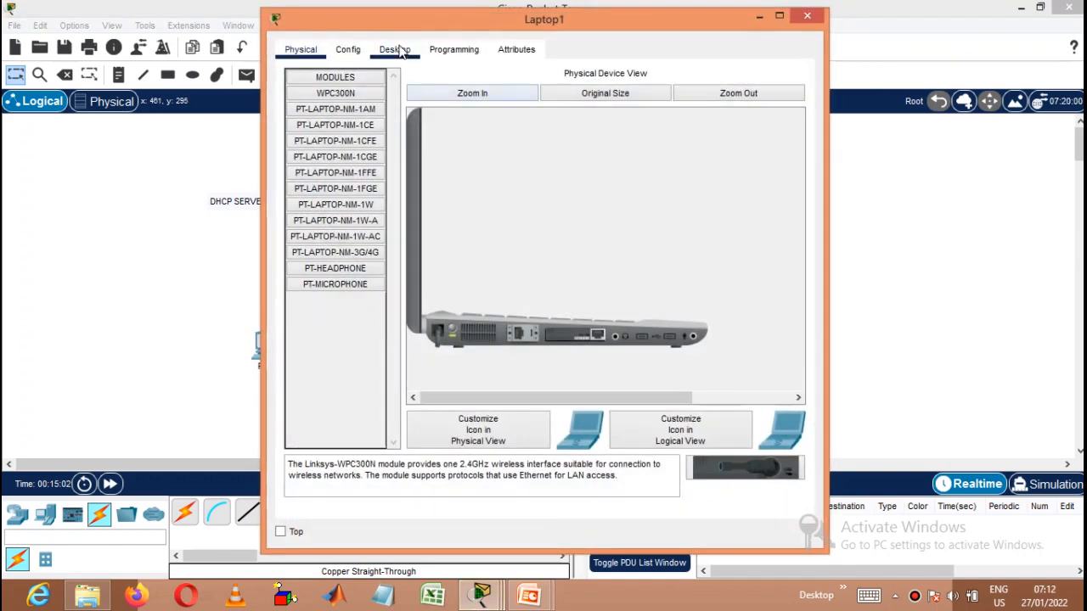
left_click(396, 49)
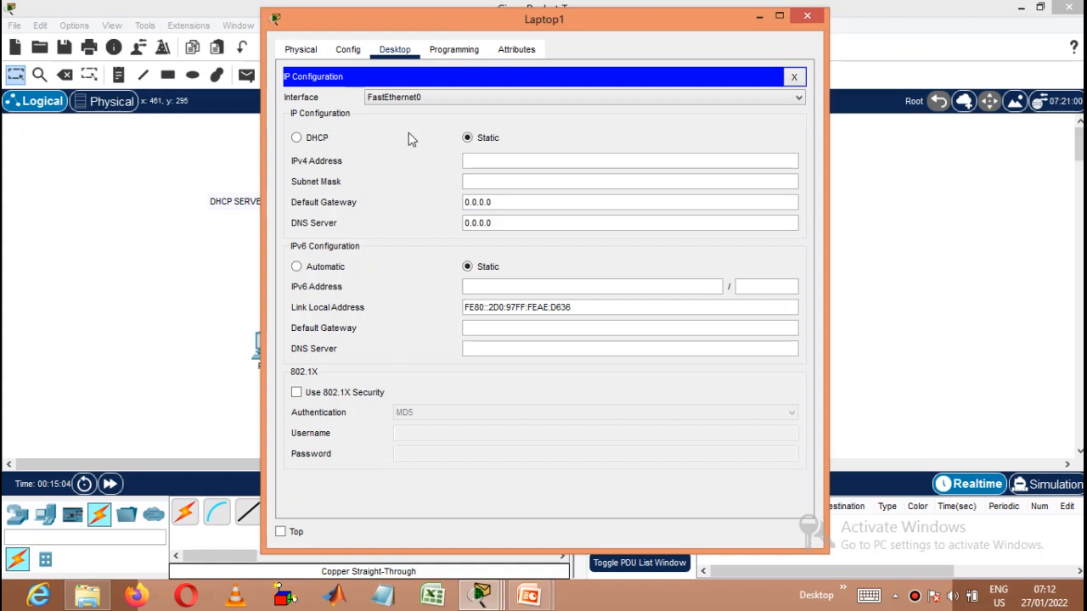
left_click(312, 140)
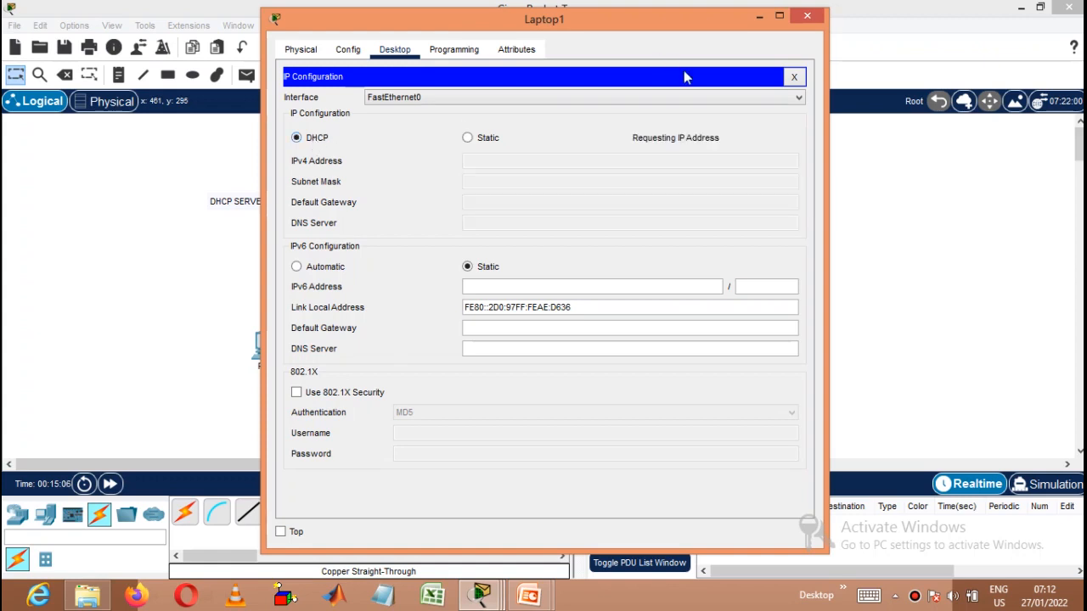
left_click(806, 18)
Set Laptop2's IPv4 configuration to DHCP and close its window.
left_click(486, 363)
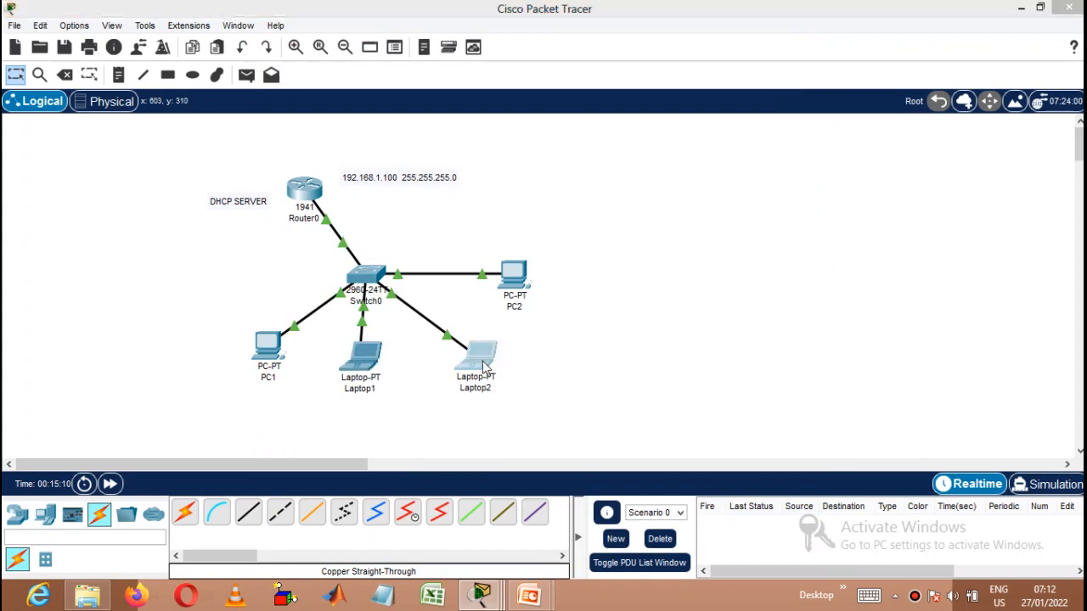
left_click(396, 49)
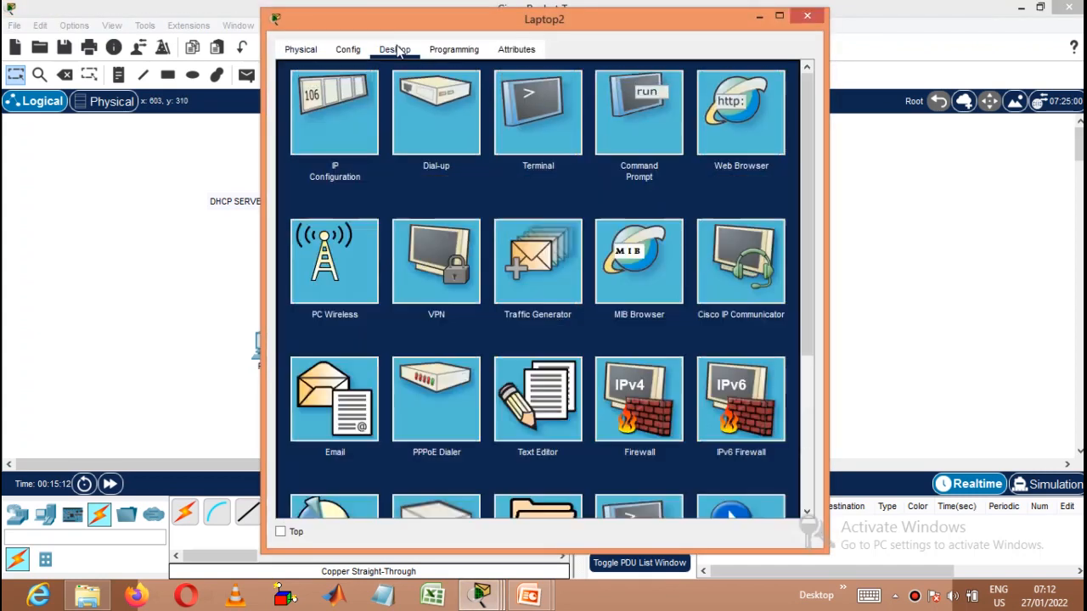
left_click(358, 92)
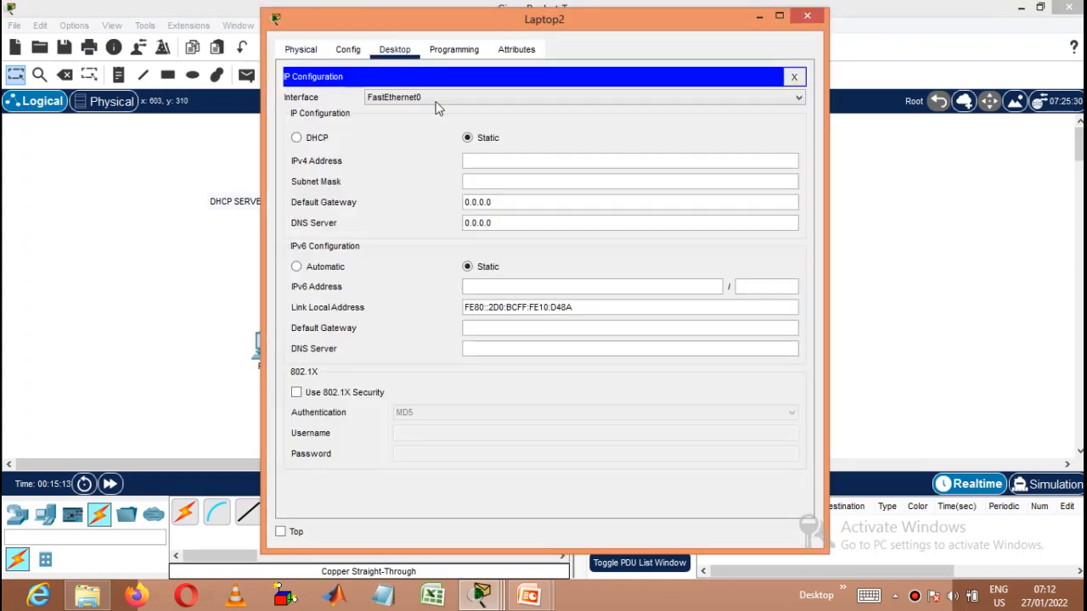
left_click(312, 138)
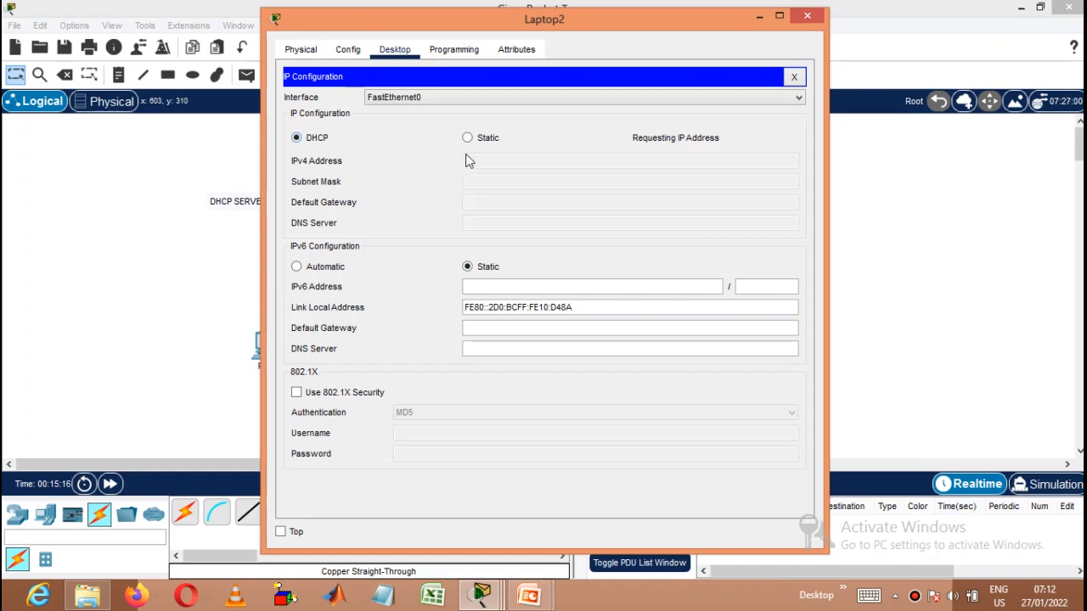
left_click(808, 17)
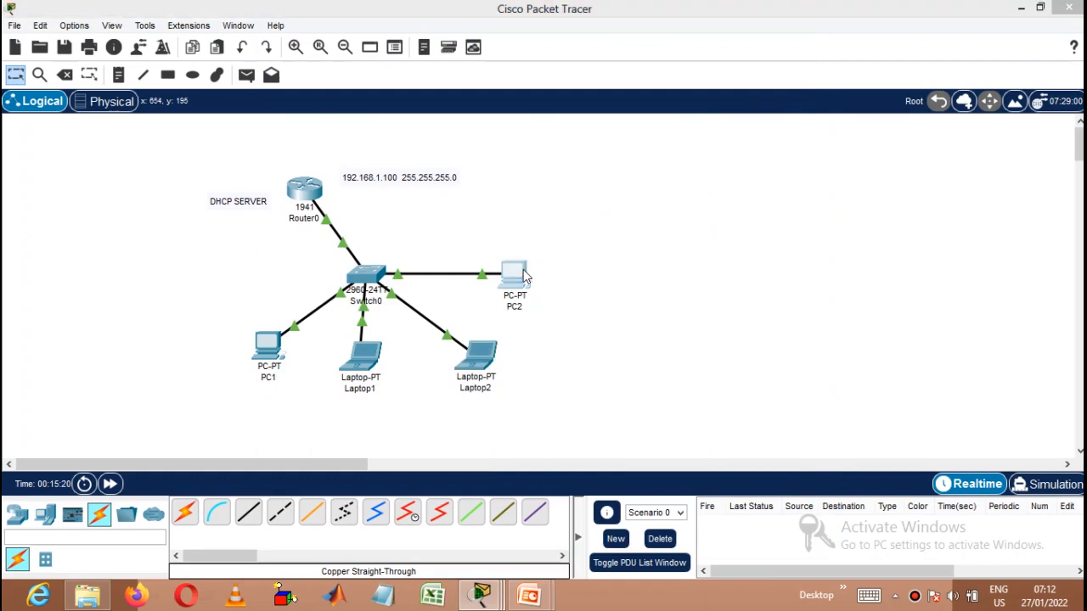
Set PC2's IPv4 configuration to DHCP and close its window.
left_click(516, 273)
left_click(394, 51)
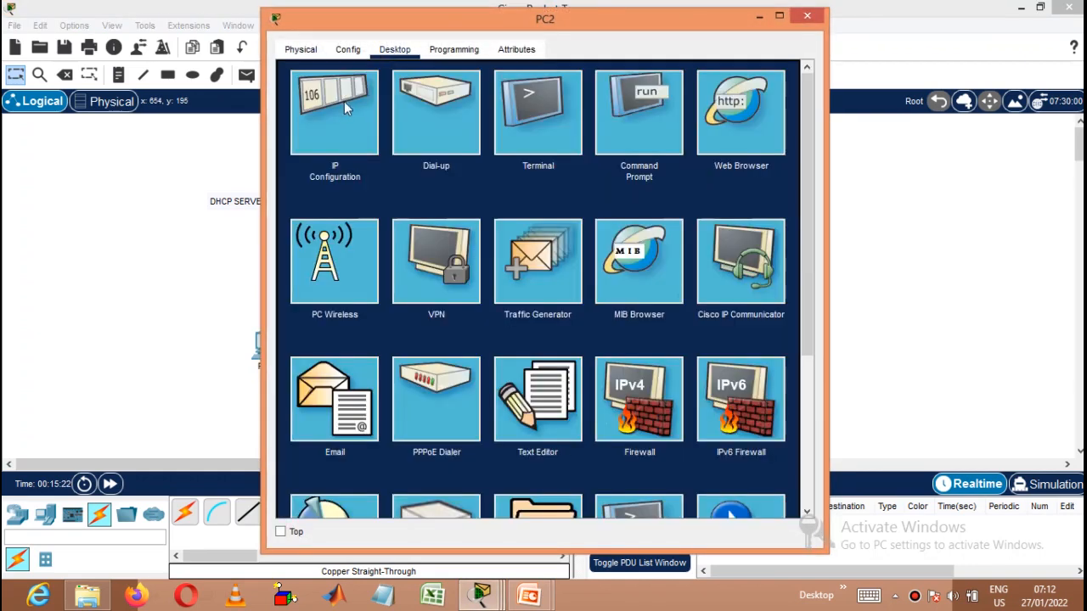
left_click(344, 106)
left_click(316, 142)
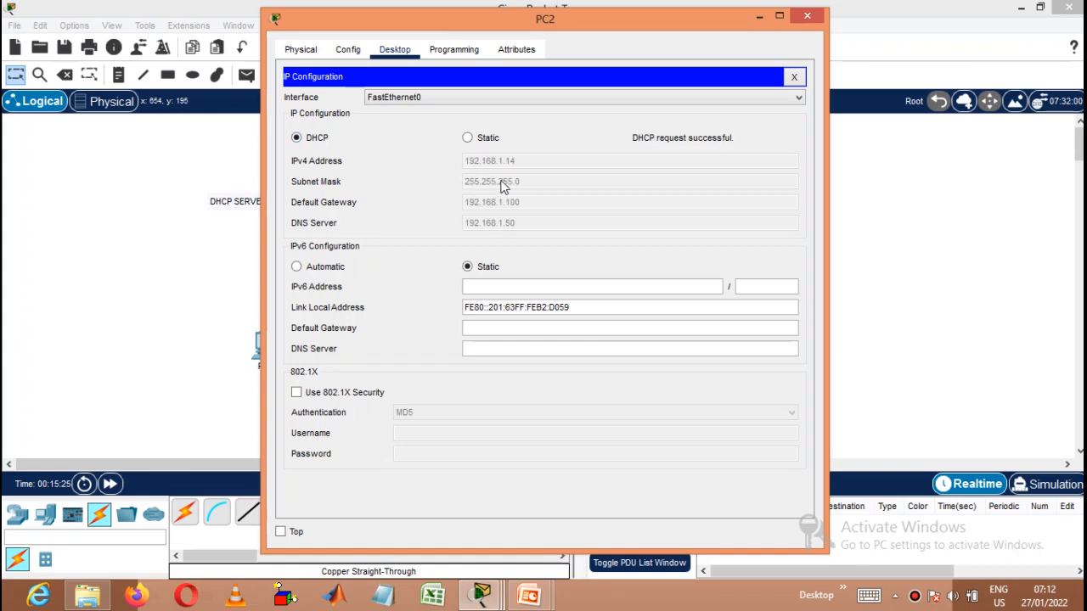
left_click(809, 16)
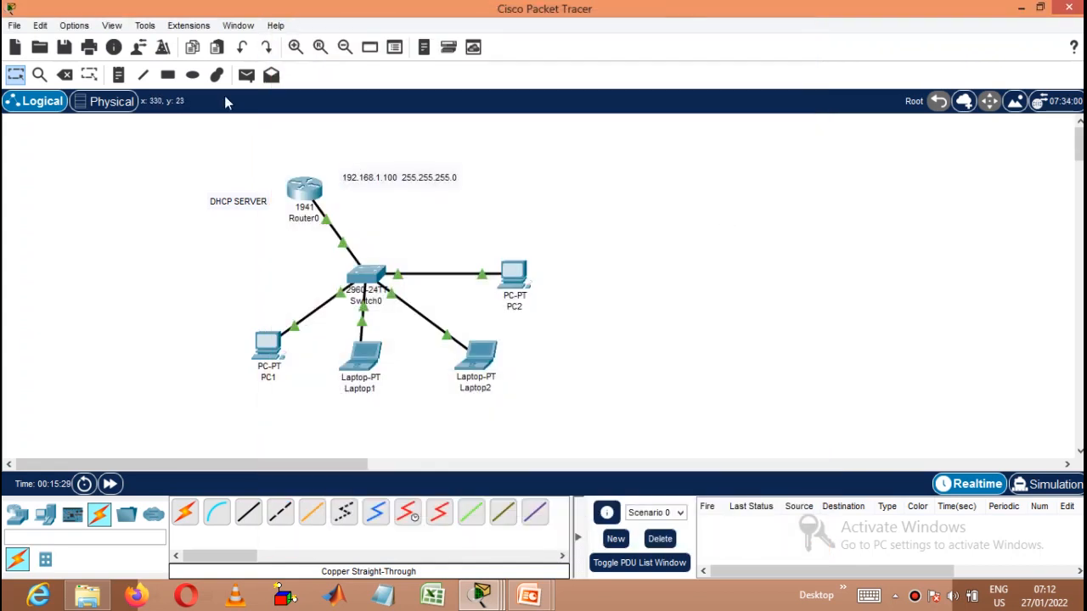
Test connectivity by sending a simple PDU from PC1 to Laptop1 and another from Laptop1 to Laptop2.
left_click(246, 76)
left_click(267, 344)
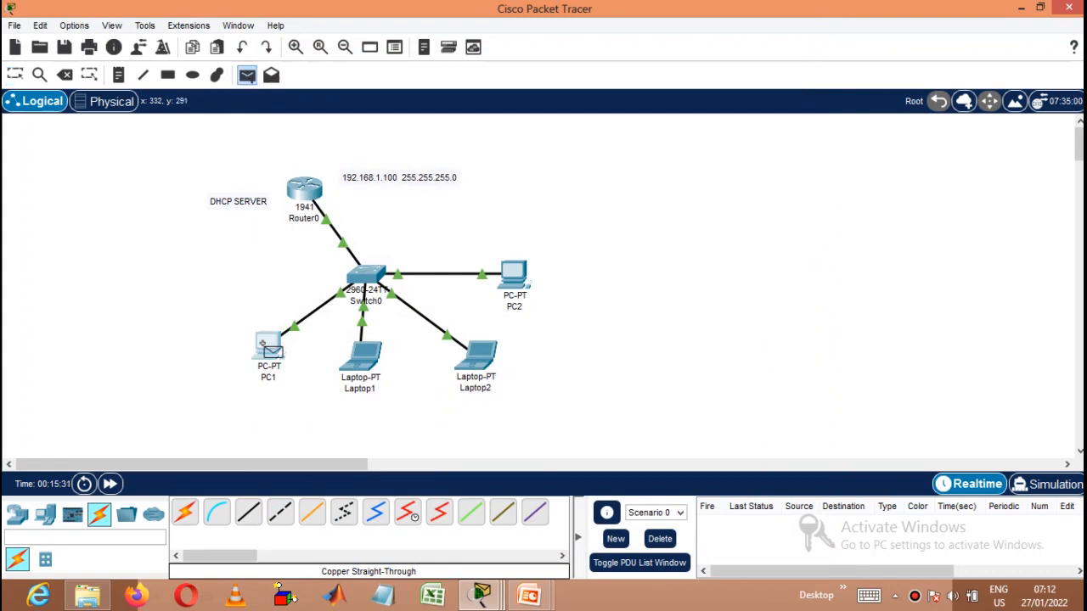
left_click(360, 361)
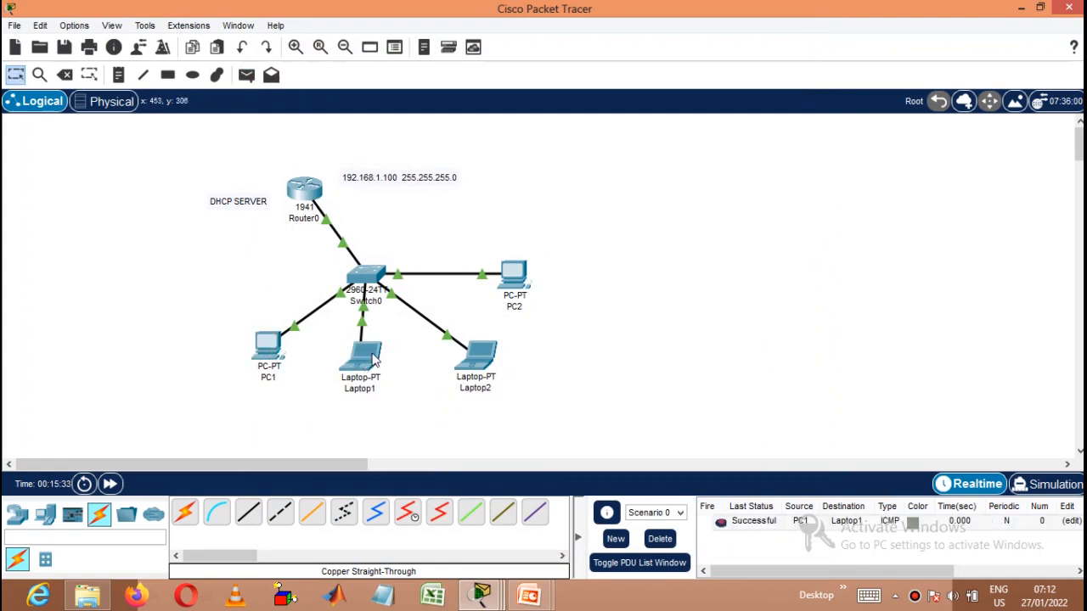
left_click(250, 74)
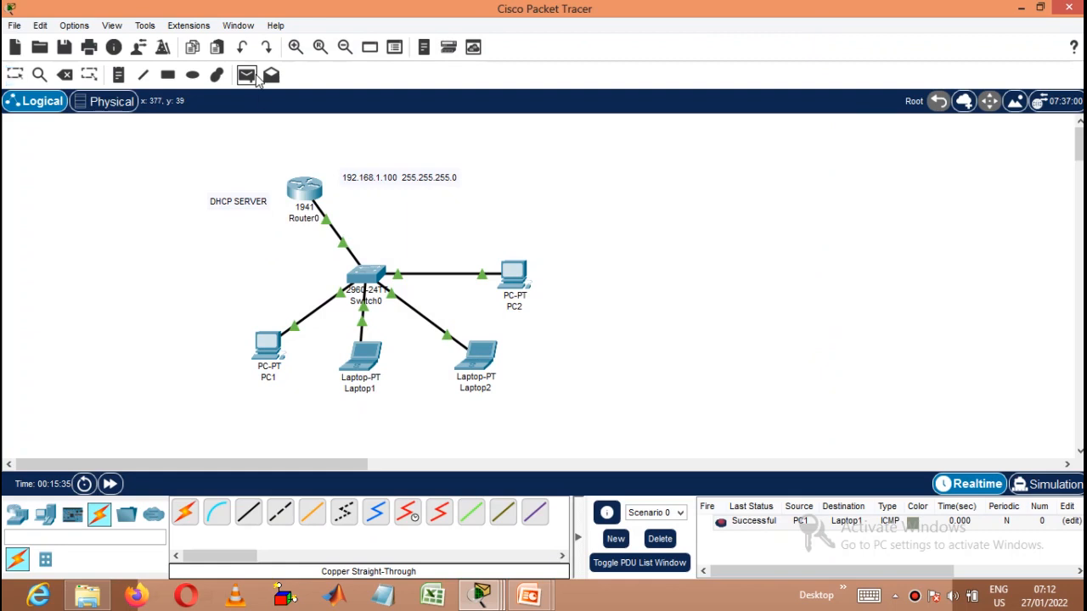
left_click(365, 348)
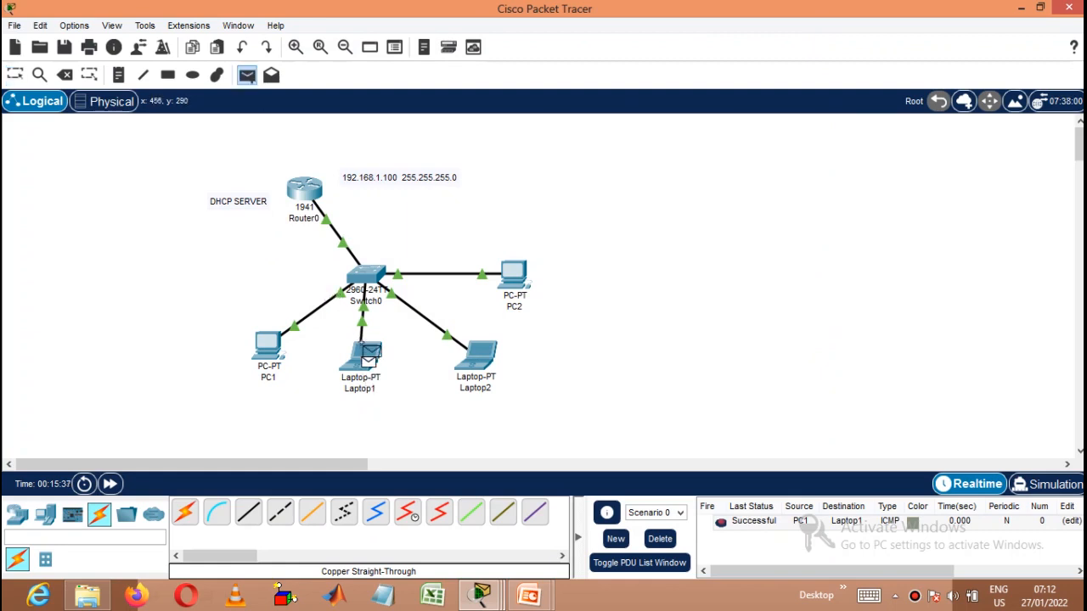
left_click(481, 356)
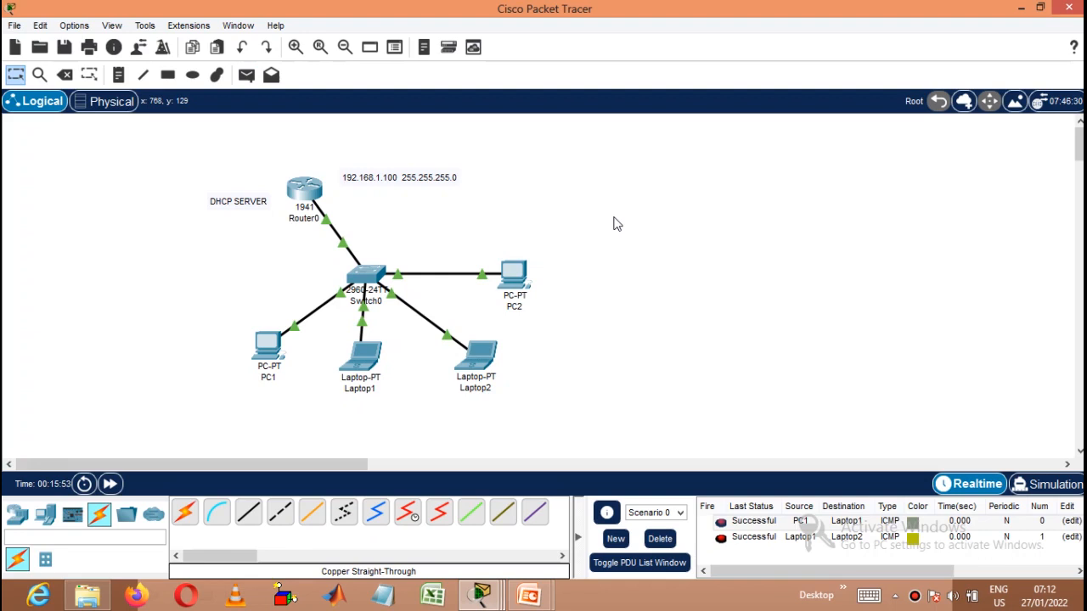
Add a second 1941 router to the workspace just above PC2.
left_click(28, 518)
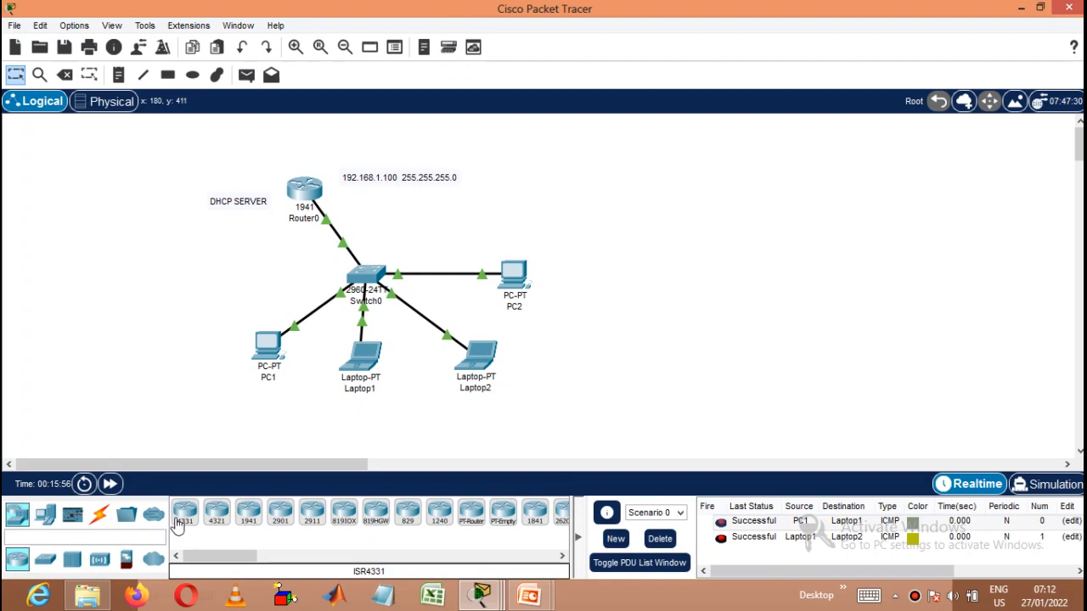
left_click(248, 512)
left_click(474, 230)
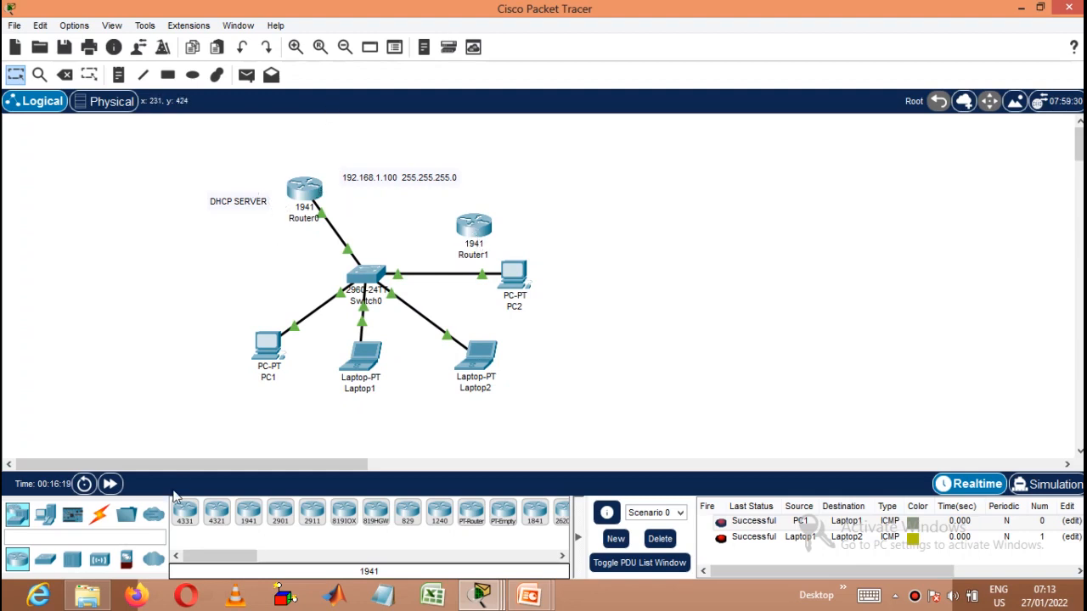
Connect Switch0's GigabitEthernet0/2 port to Router1's GigabitEthernet0/0 port with a copper straight-through cable.
left_click(99, 514)
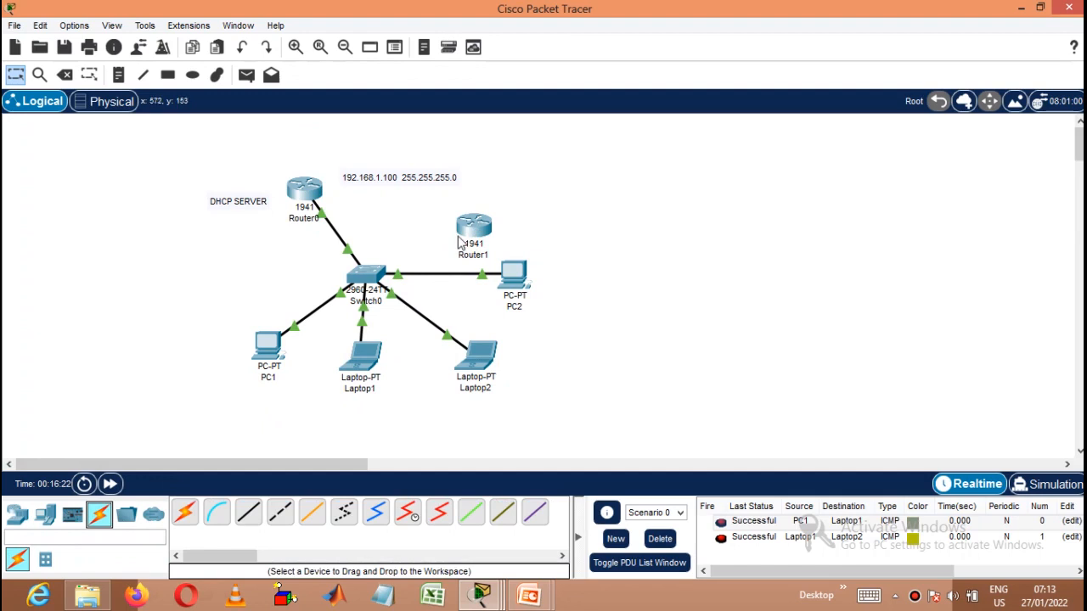
left_click(250, 514)
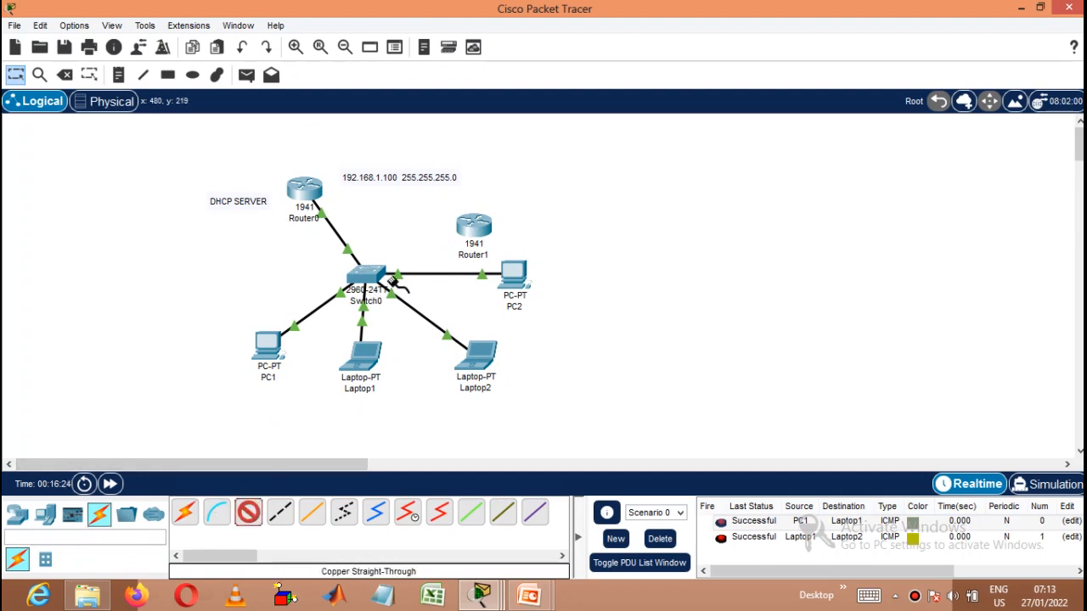
left_click(380, 283)
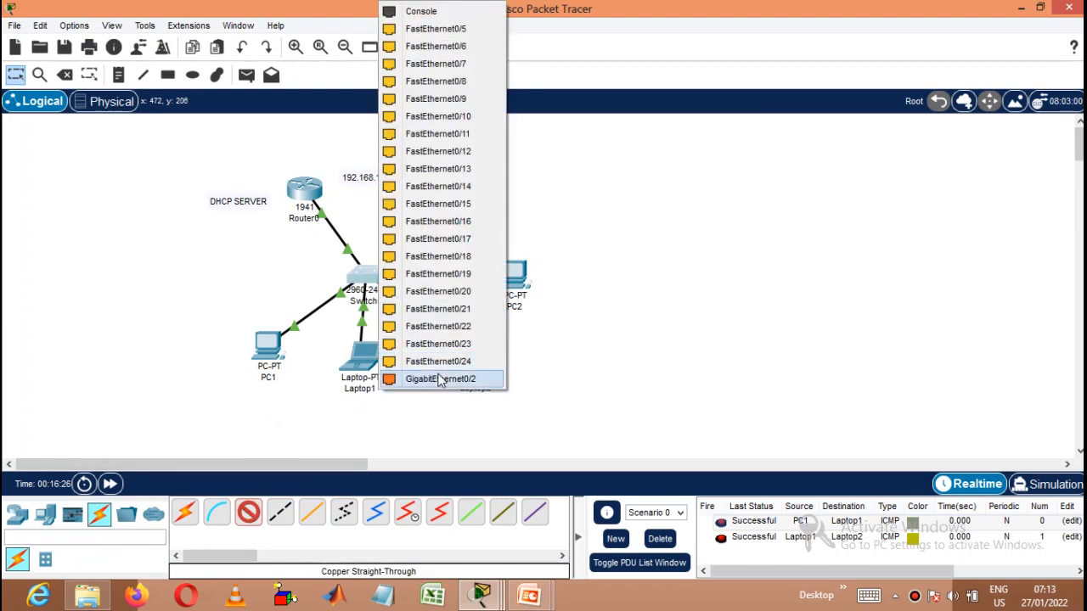
left_click(437, 377)
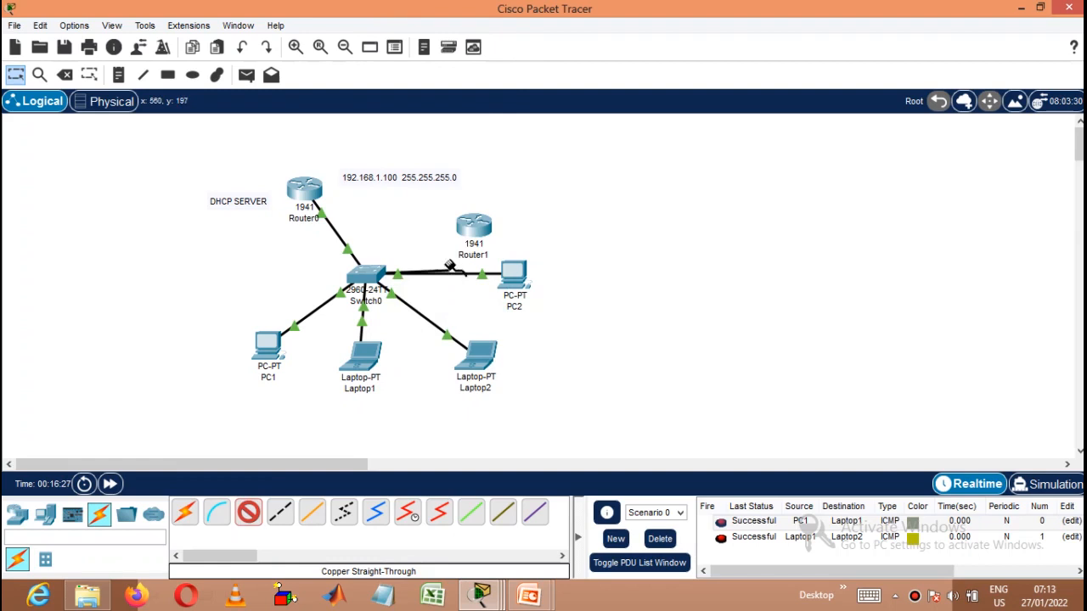
left_click(473, 224)
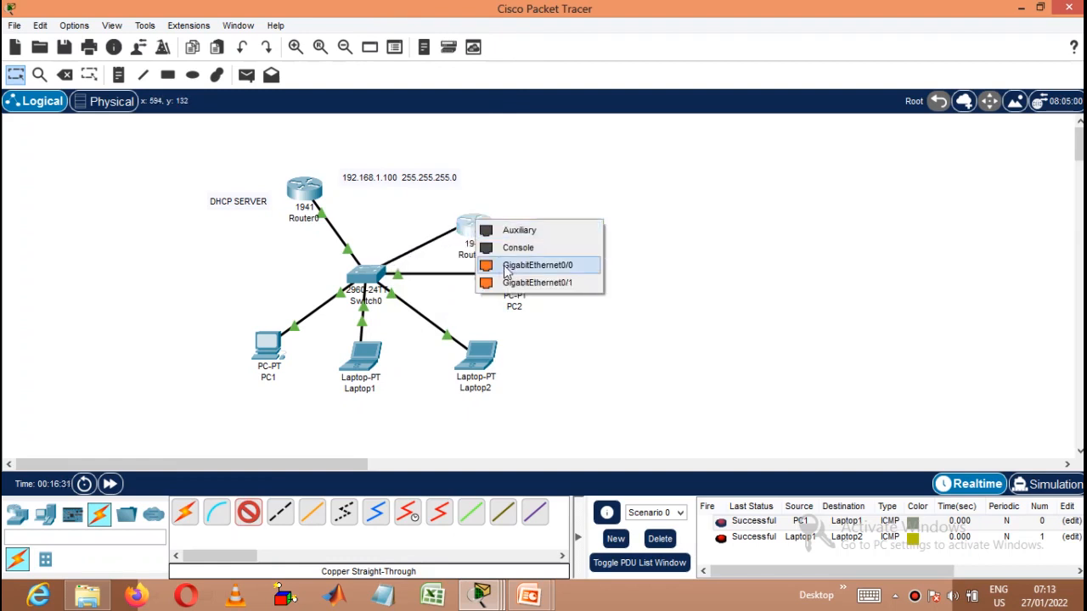
left_click(507, 268)
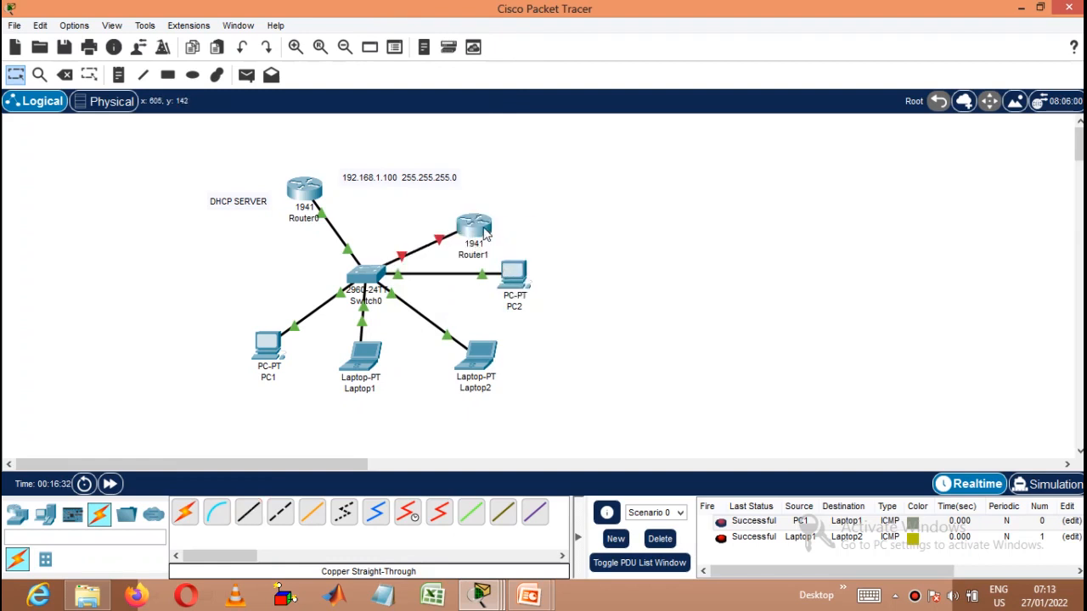
In Router1's command line, decline the initial configuration dialog and enter global configuration mode with en and conf t.
left_click(482, 231)
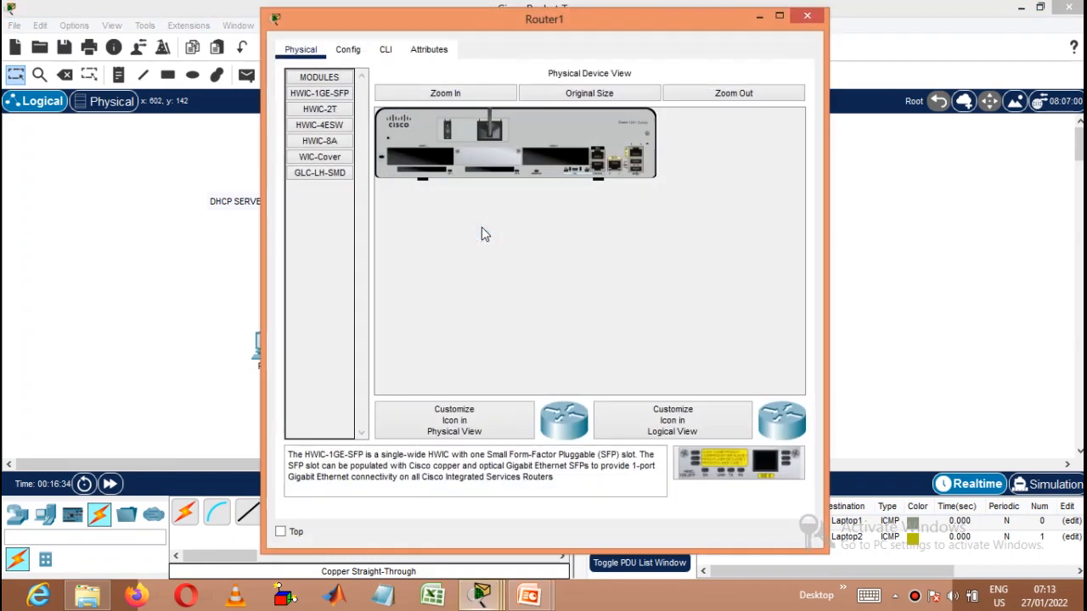
left_click(385, 49)
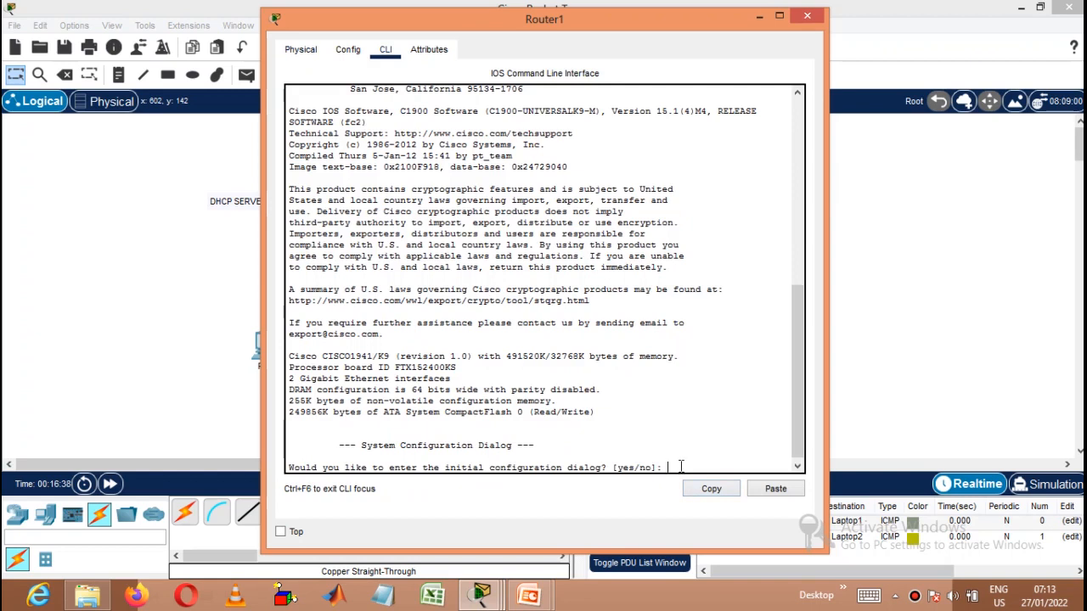
type("no")
key("Return")
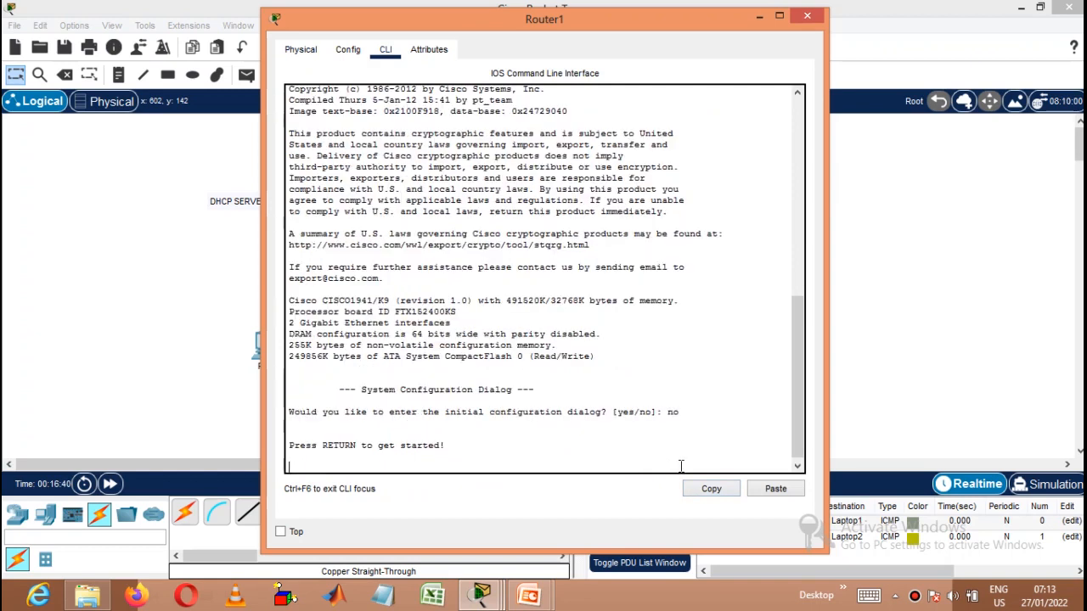
key("Return")
type("en")
key("Return")
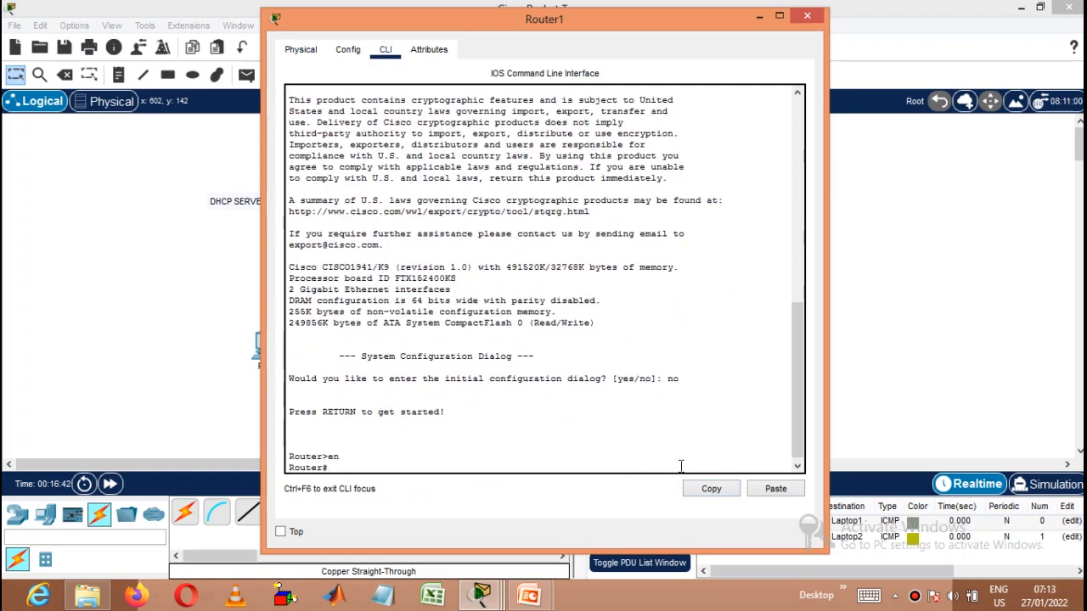
type("conft")
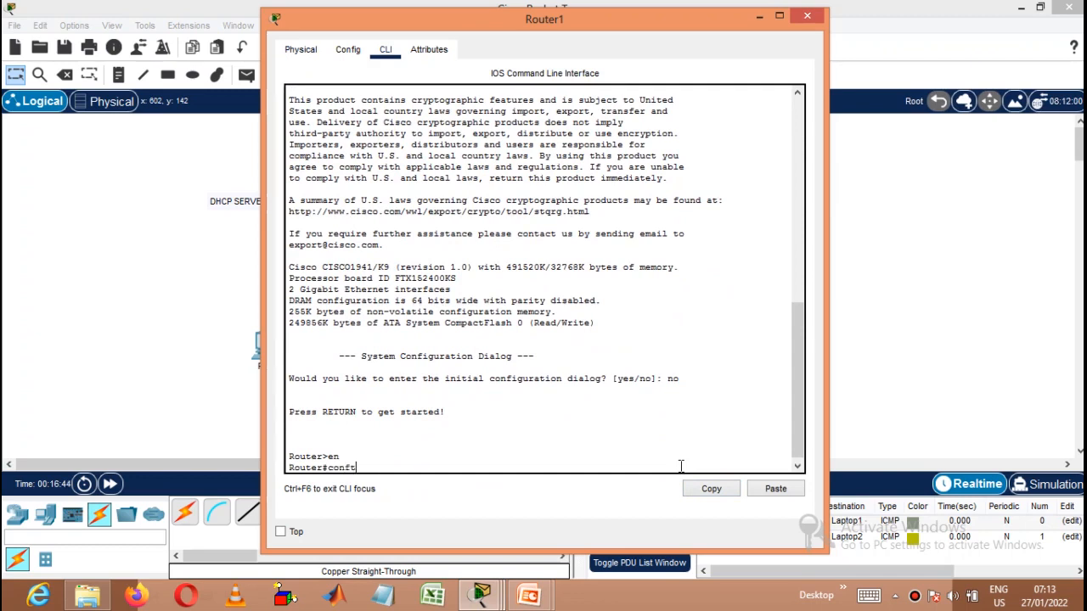
key("Return")
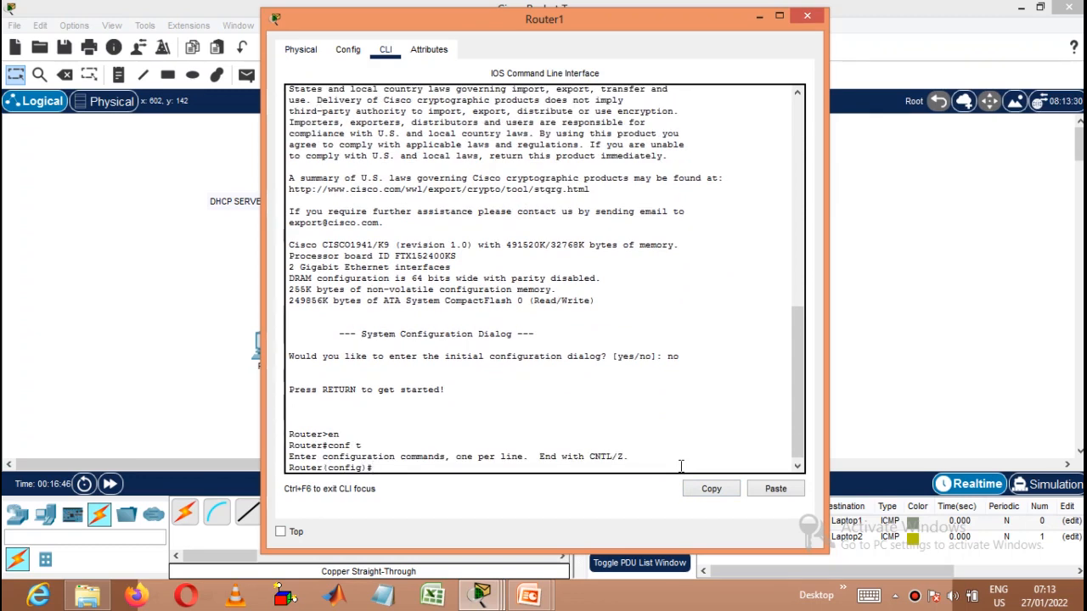
Configure Router1's gig0/0 interface with ip address dhcp and no shutdown, exit interface mode and close the router window.
type("interface gig0/0")
key("Return")
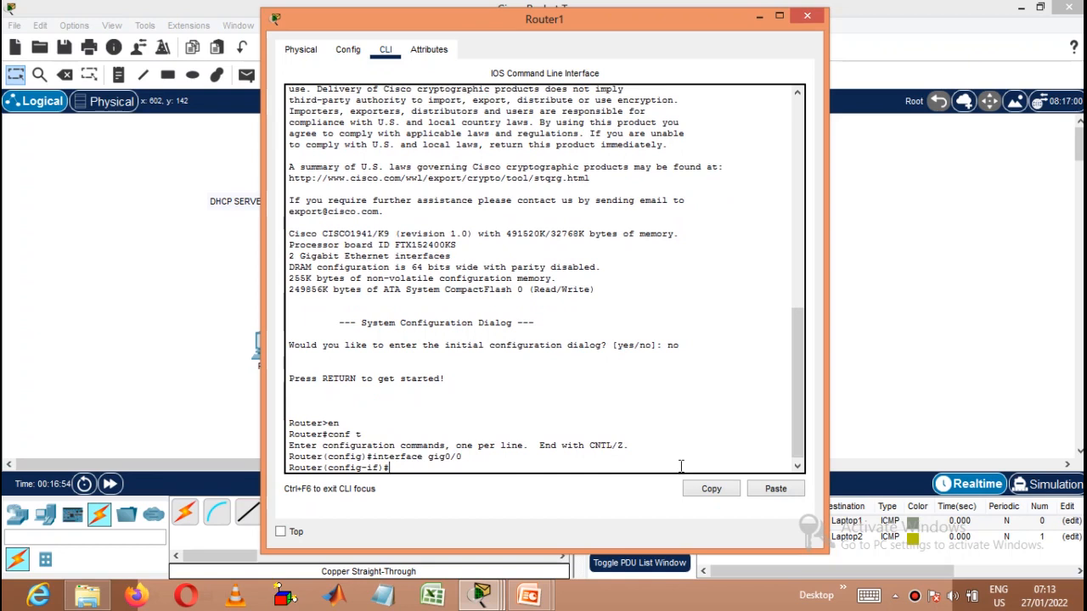
type("ip address dhcp")
key("Return")
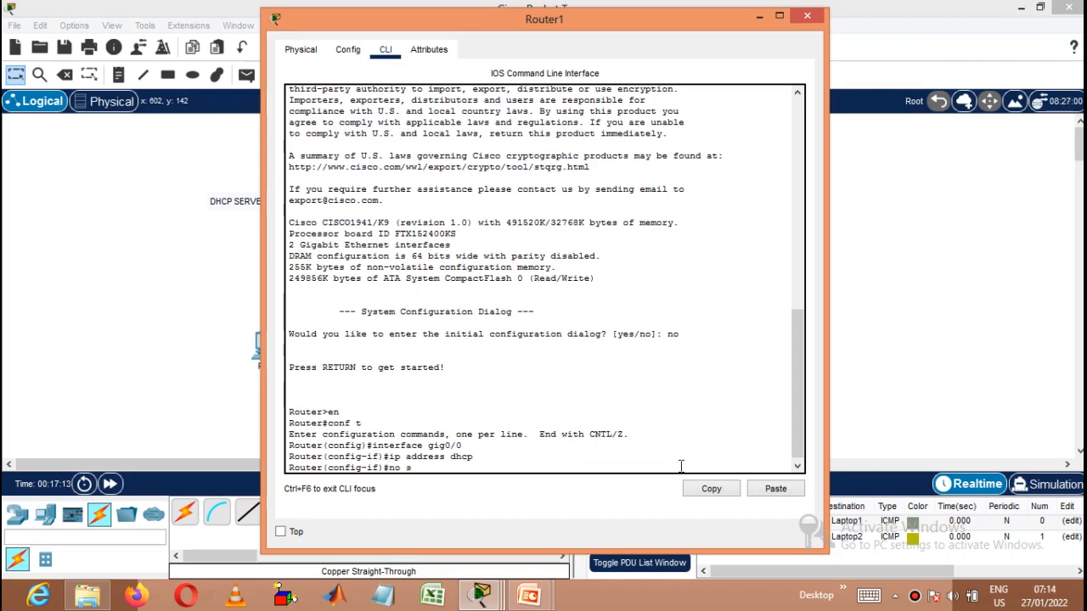
type("own")
key("Return")
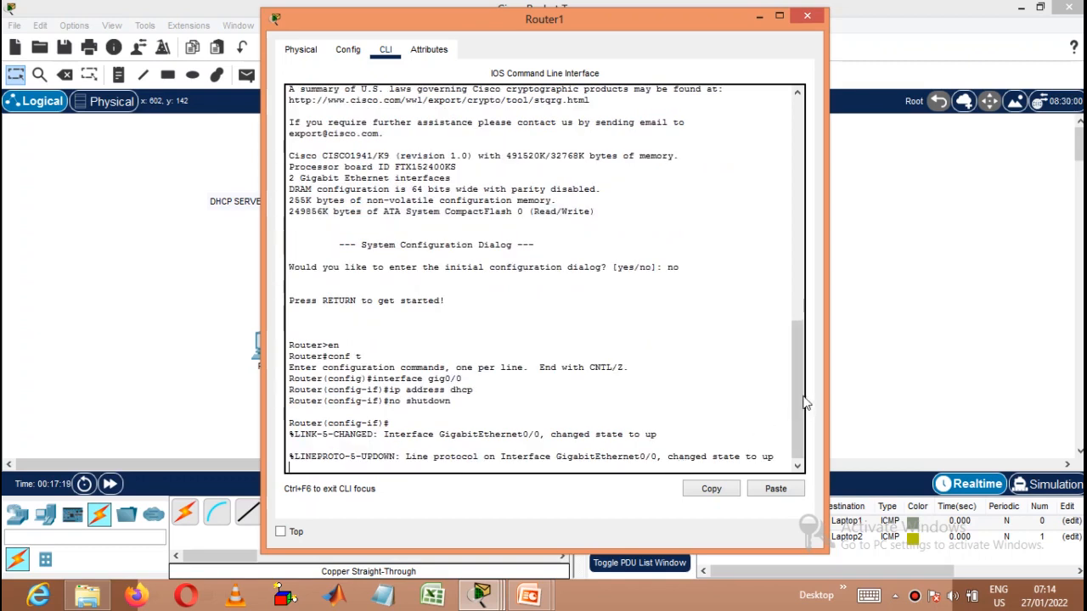
left_click_drag(825, 398, 1023, 399)
key("Return")
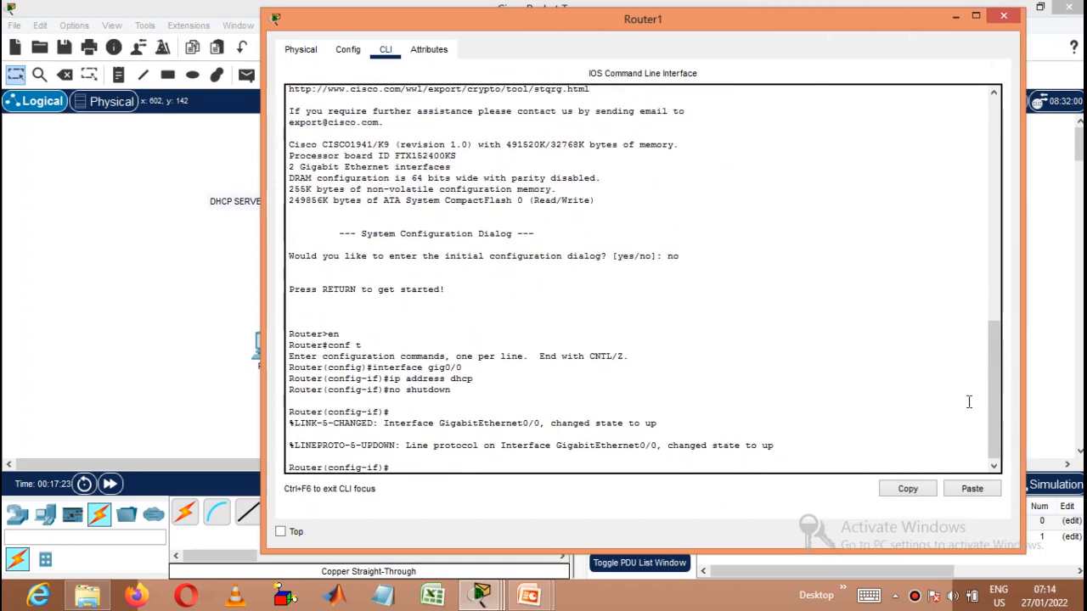
type("exit")
key("Return")
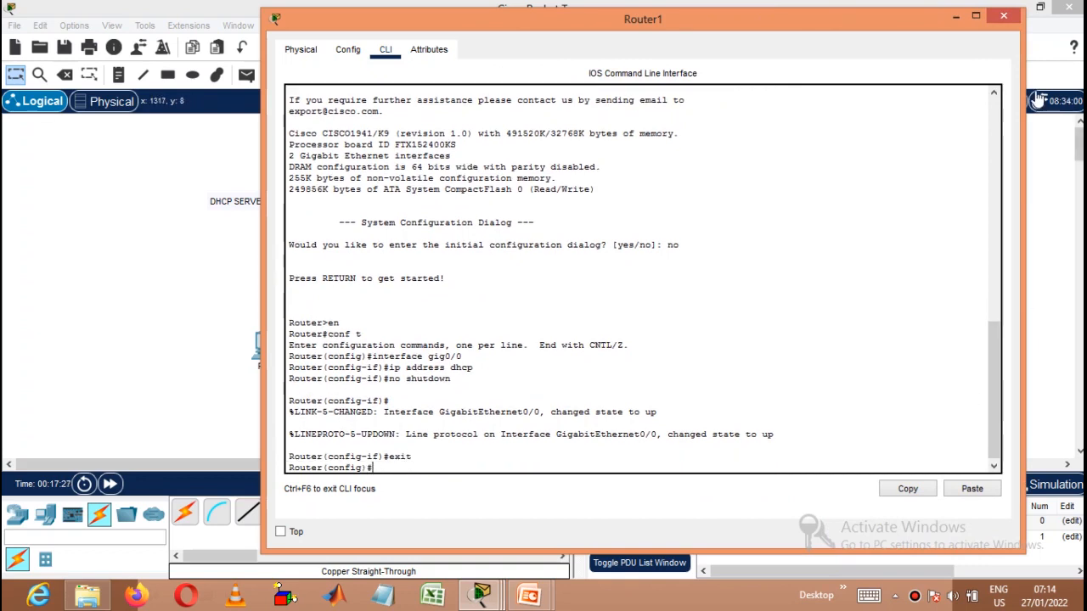
left_click(1006, 16)
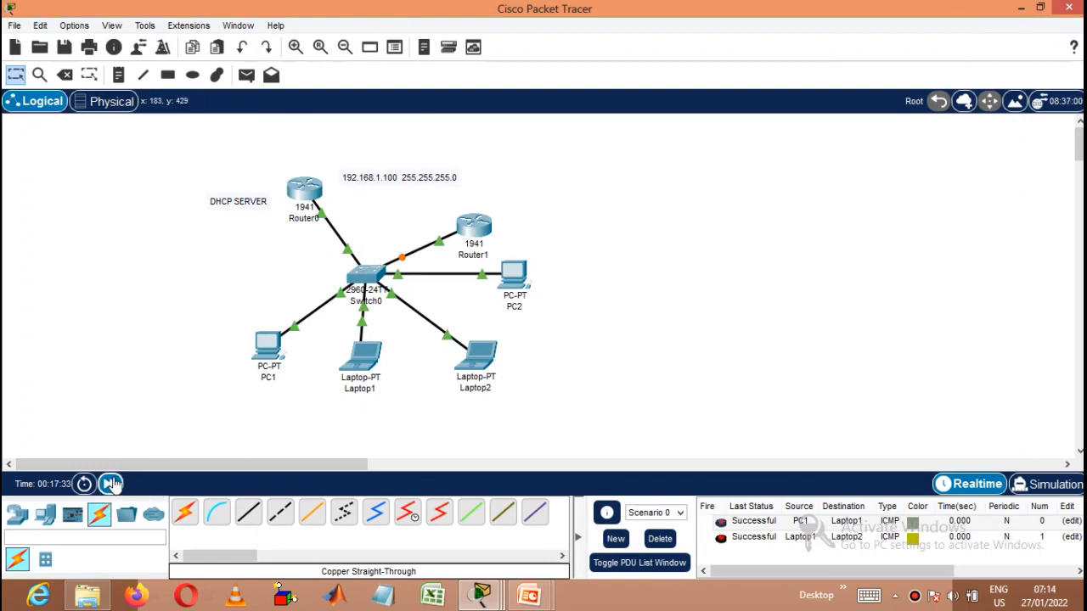
Fast-forward the network time and check the DHCP address and mask assigned to GigabitEthernet0/0 in Router1's command line.
left_click(111, 484)
mouse_move(481, 227)
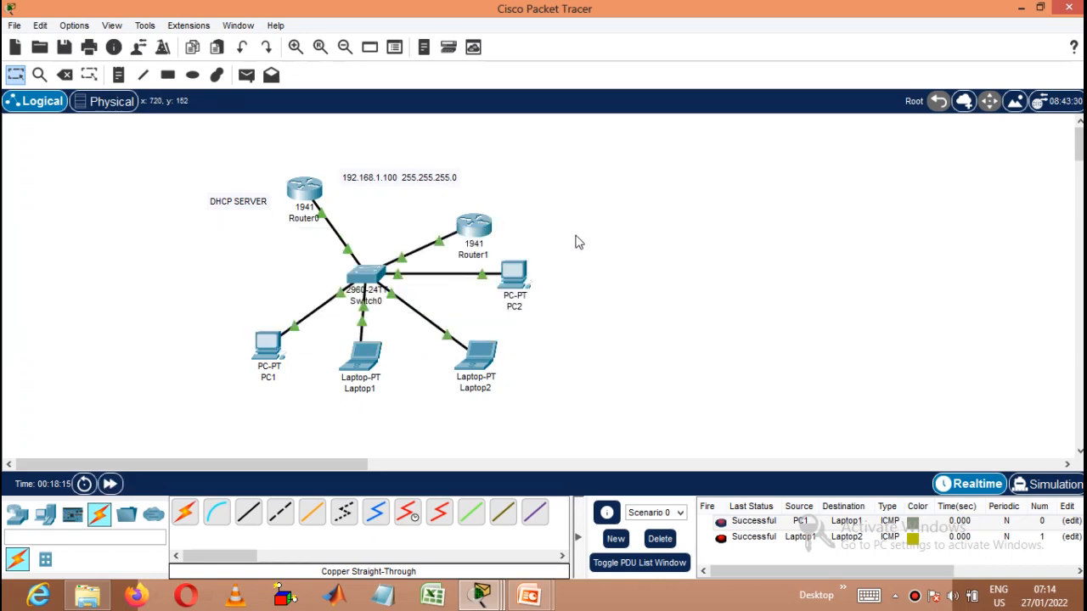
left_click(475, 224)
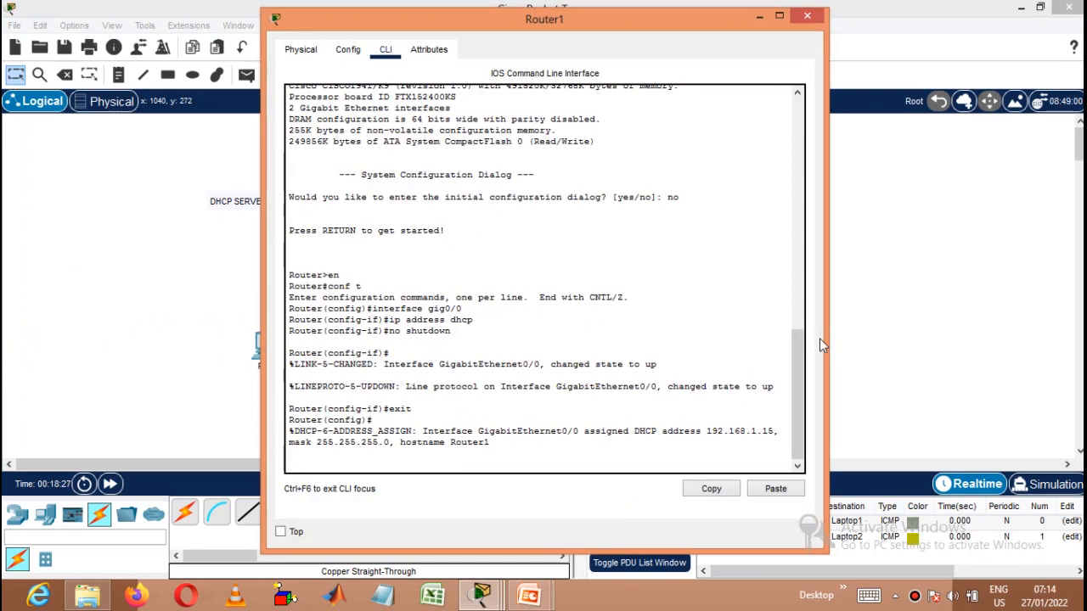
left_click_drag(825, 337, 1063, 325)
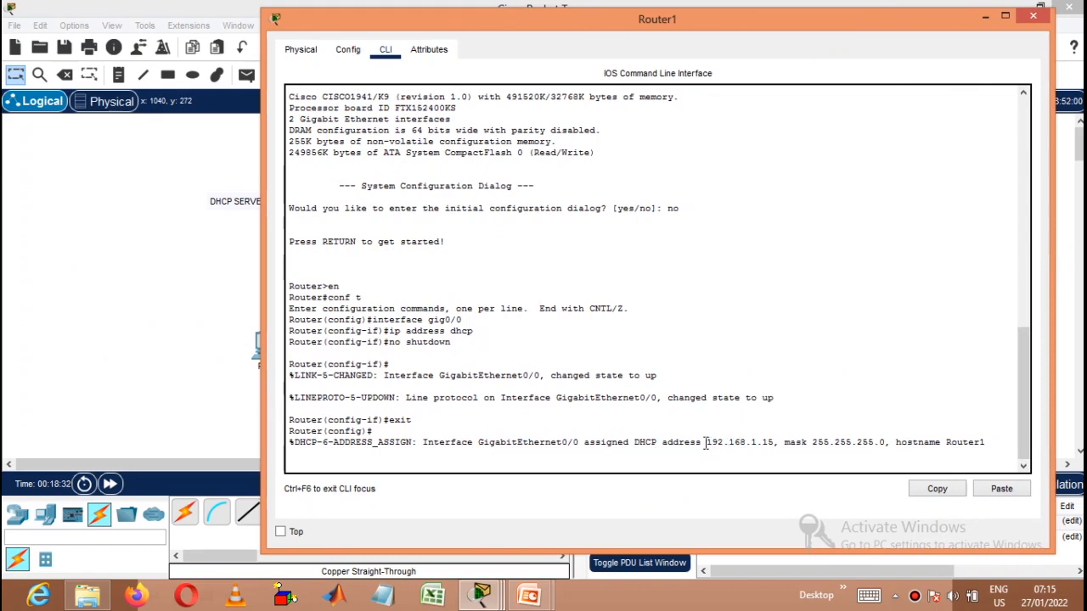
left_click_drag(705, 443, 869, 436)
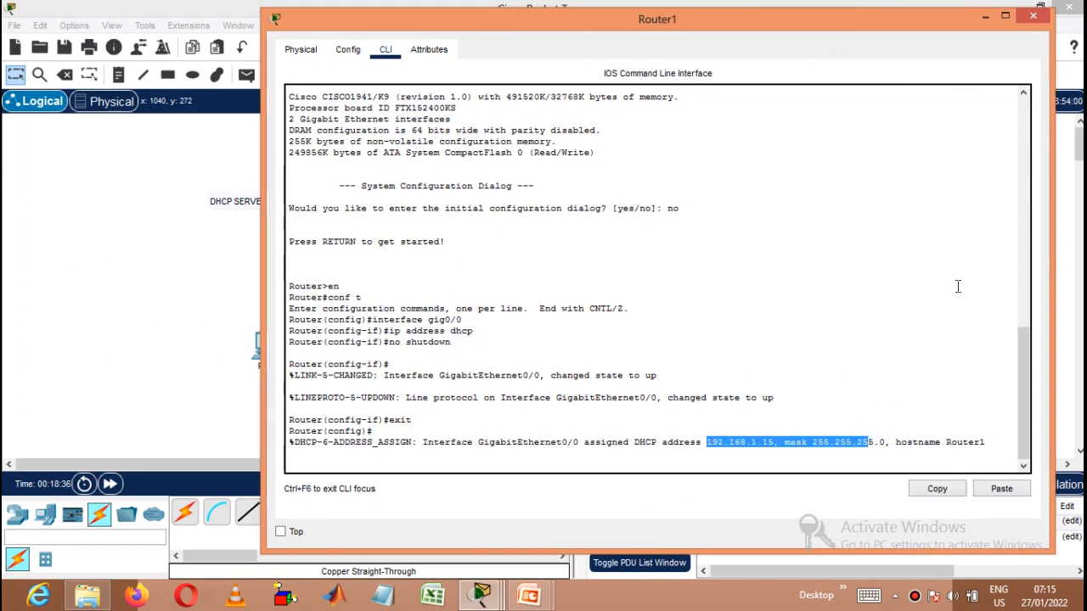
left_click(1033, 16)
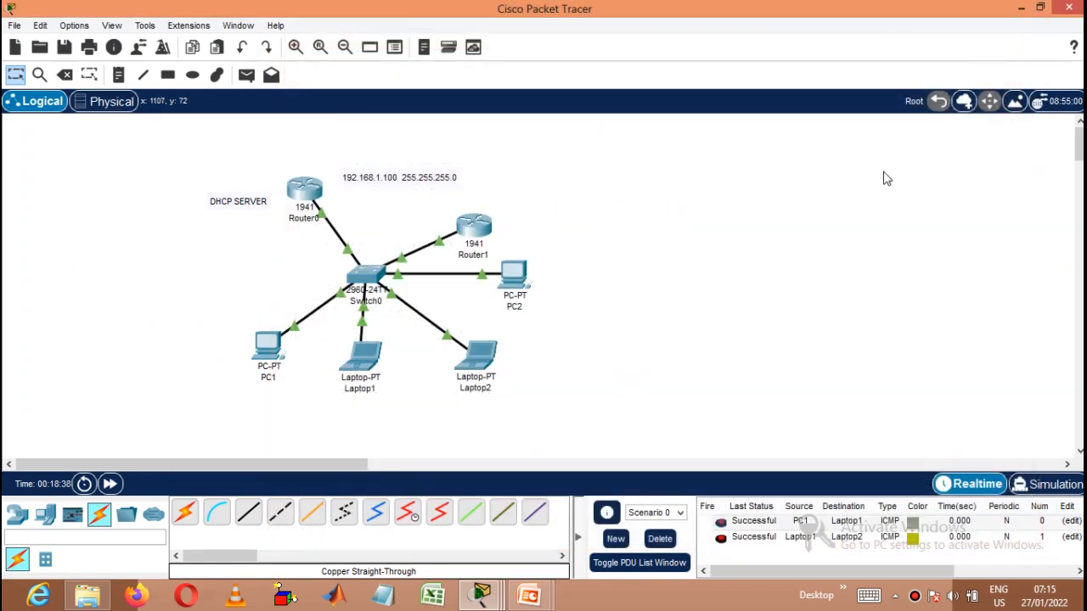
Tidy the layout by moving Router1 slightly up, the DHCP SERVER note above Router0 and the 192.168.1.100 note closer to Router0.
left_click(477, 228)
mouse_move(472, 236)
left_click_drag(473, 227, 469, 216)
left_click(548, 199)
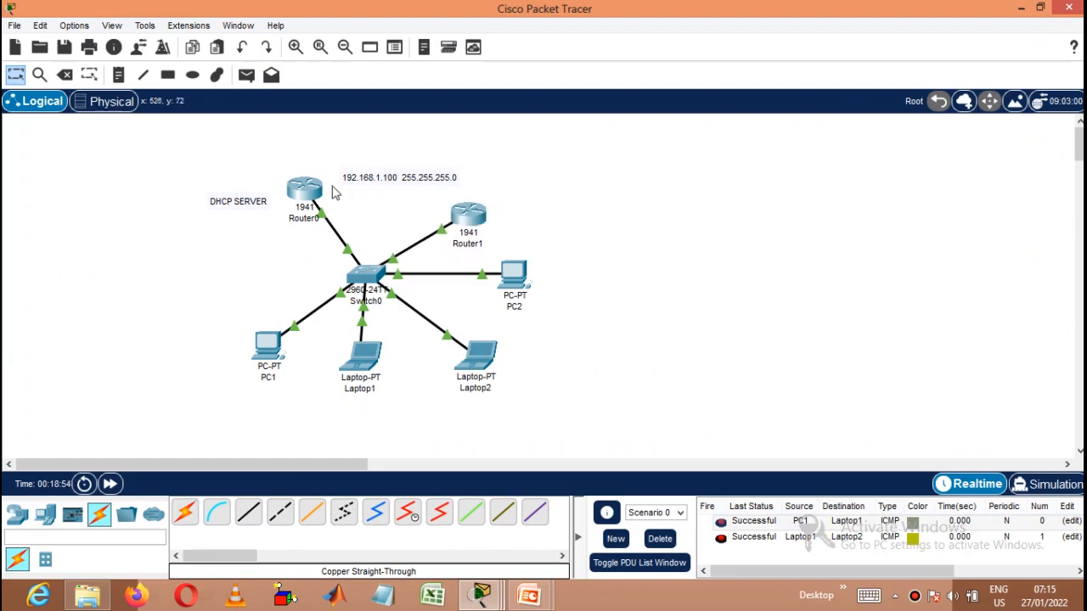
left_click_drag(247, 207, 309, 157)
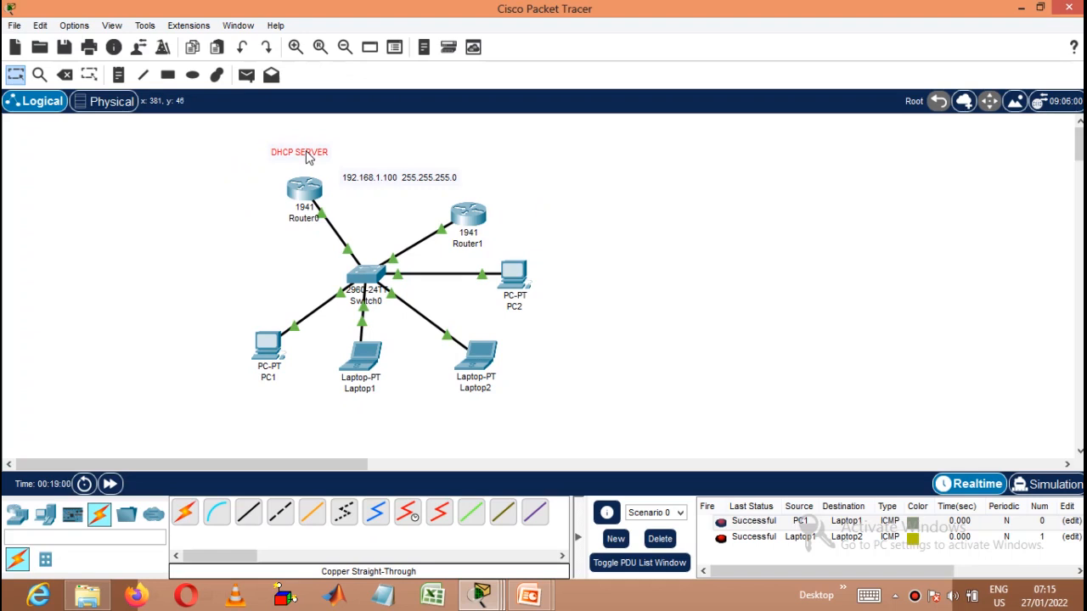
left_click_drag(309, 158, 354, 184)
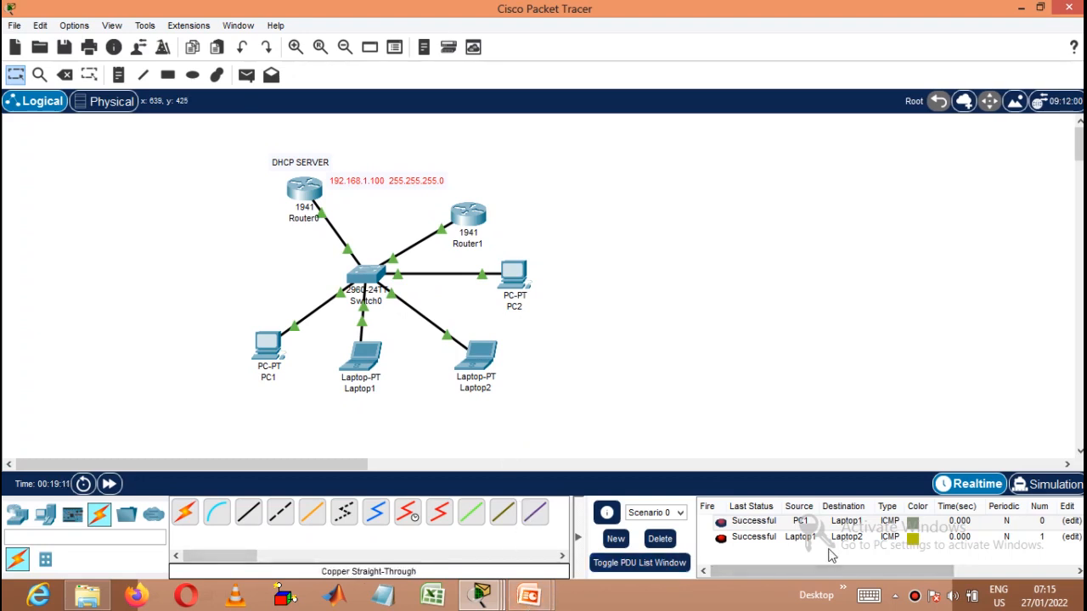
left_click(914, 596)
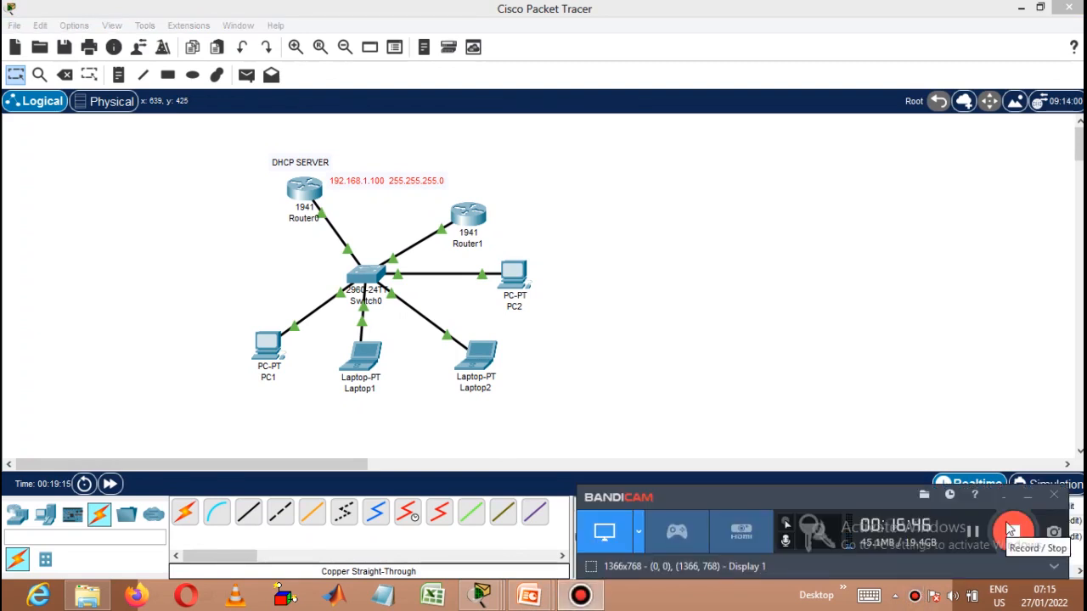
left_click(1011, 530)
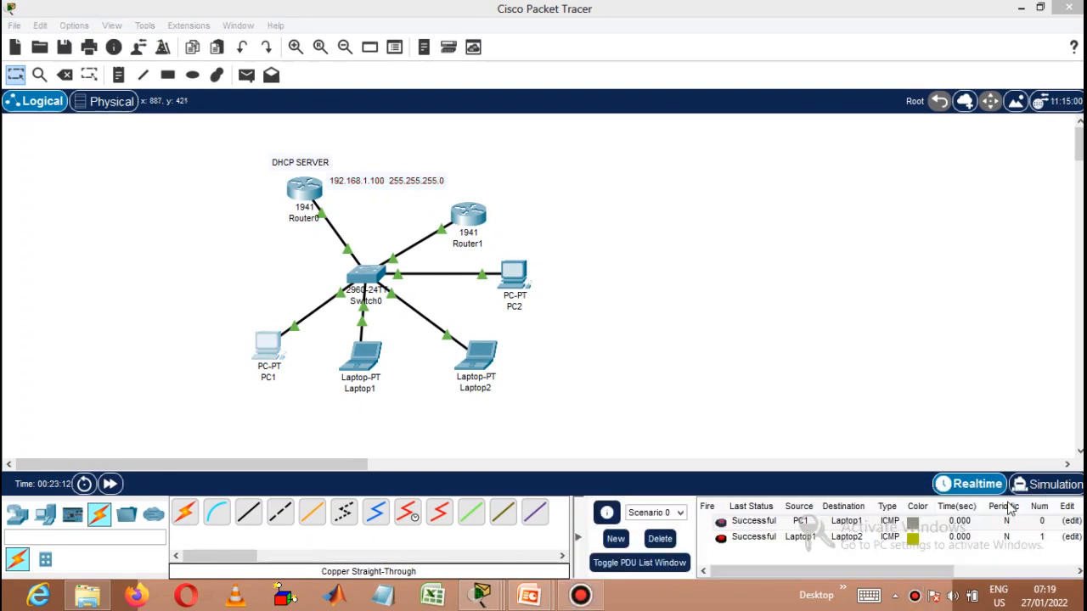
left_click(596, 367)
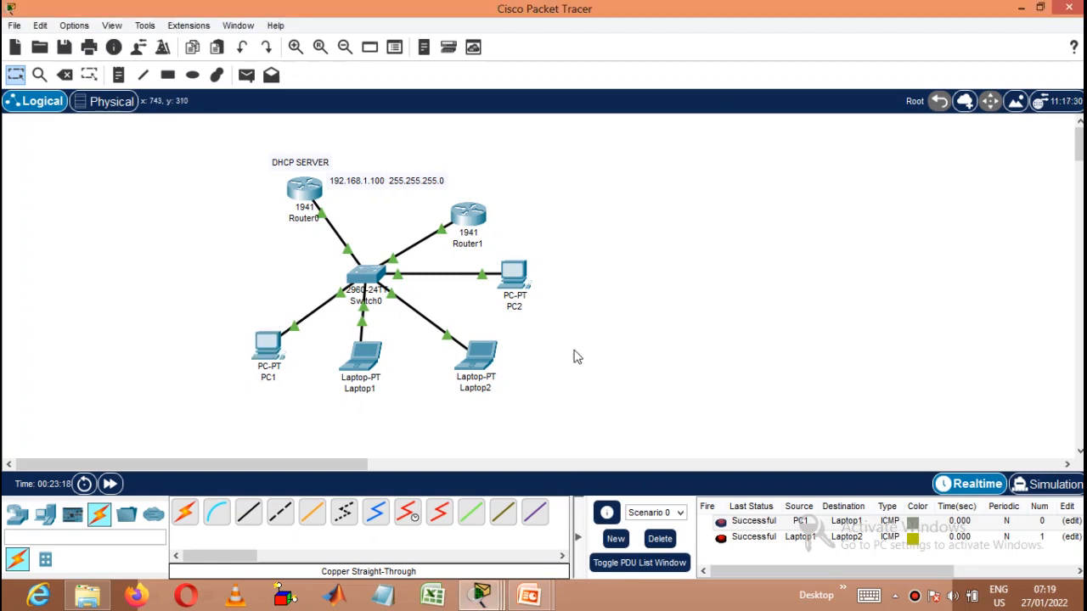
Release PC2's DHCP address by running ipconfig /release in its command prompt.
left_click(513, 276)
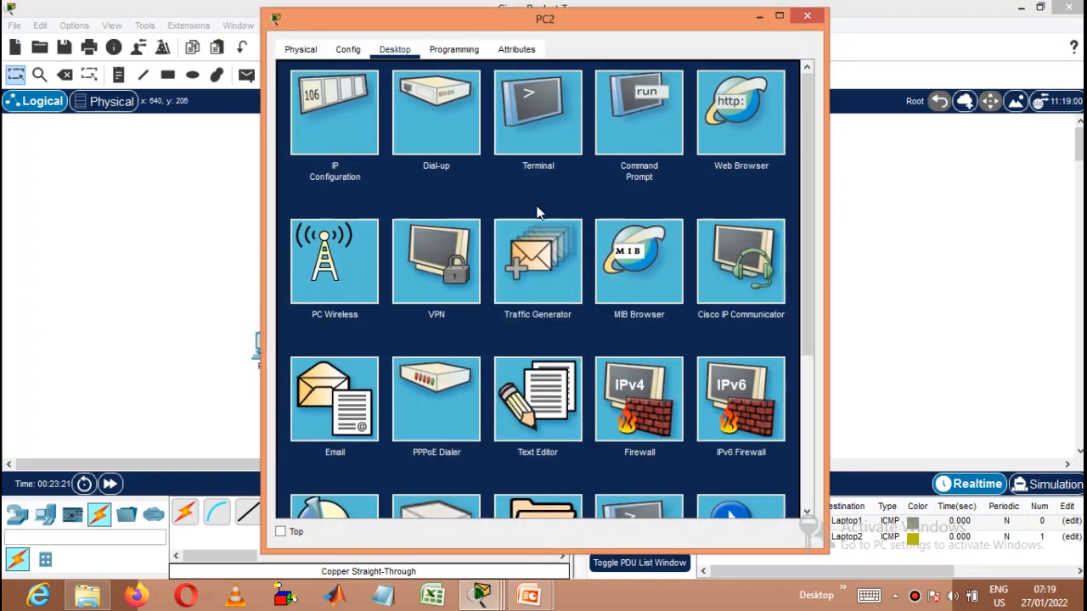
left_click(631, 139)
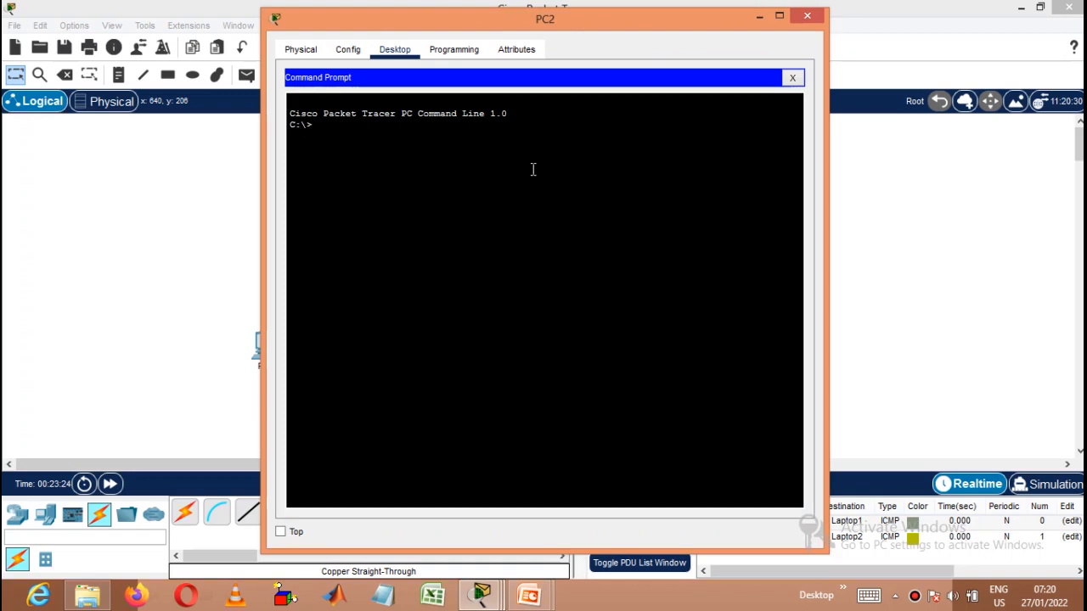
type("ipconfig")
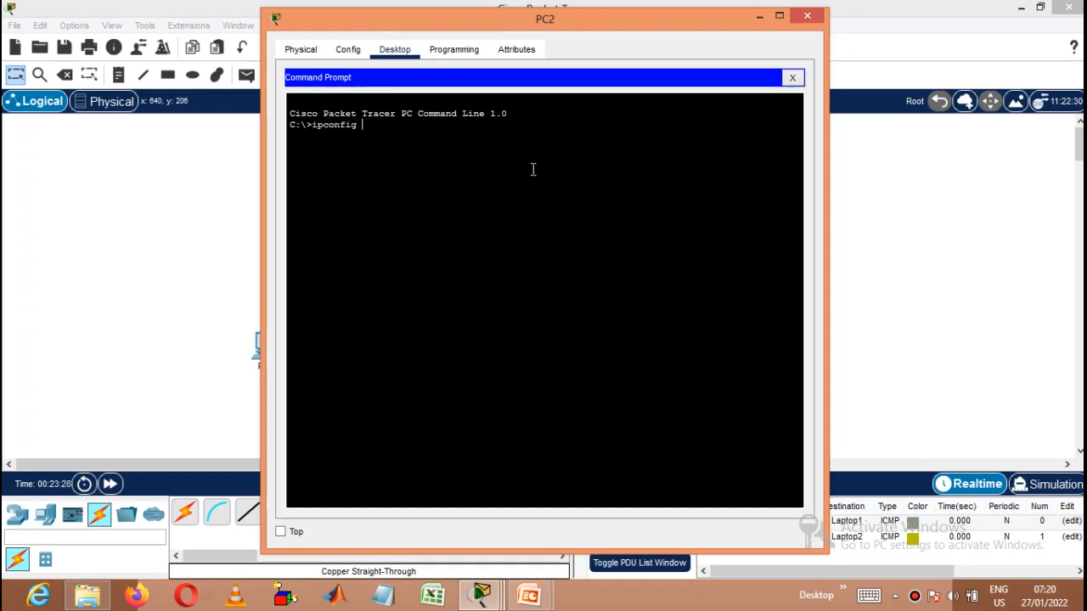
type(" /release")
key("Return")
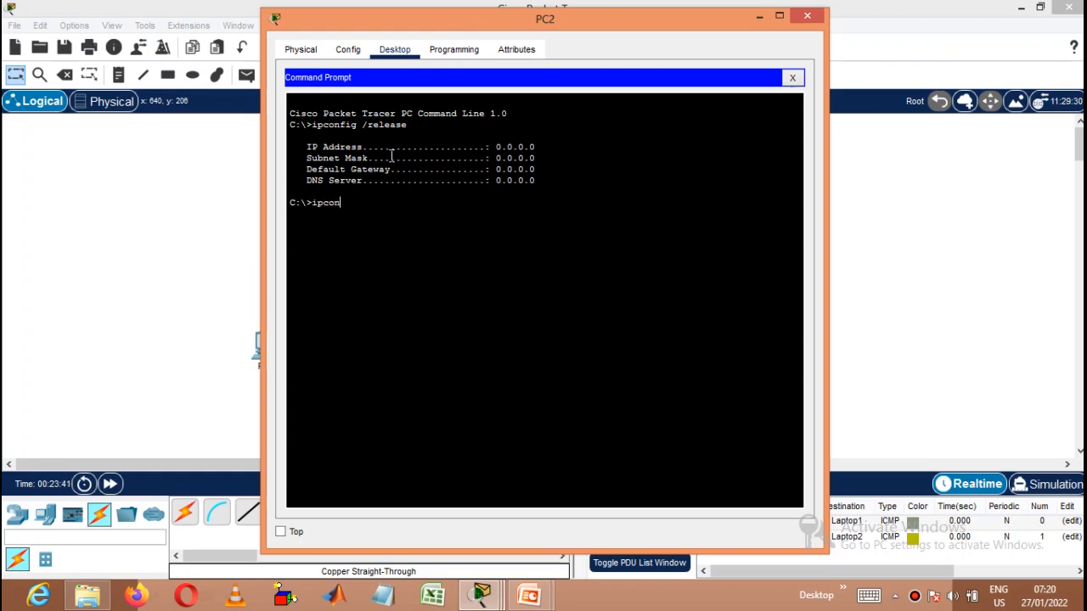
Request a new DHCP address for PC2 by running ipconfig /renew.
type("fig /")
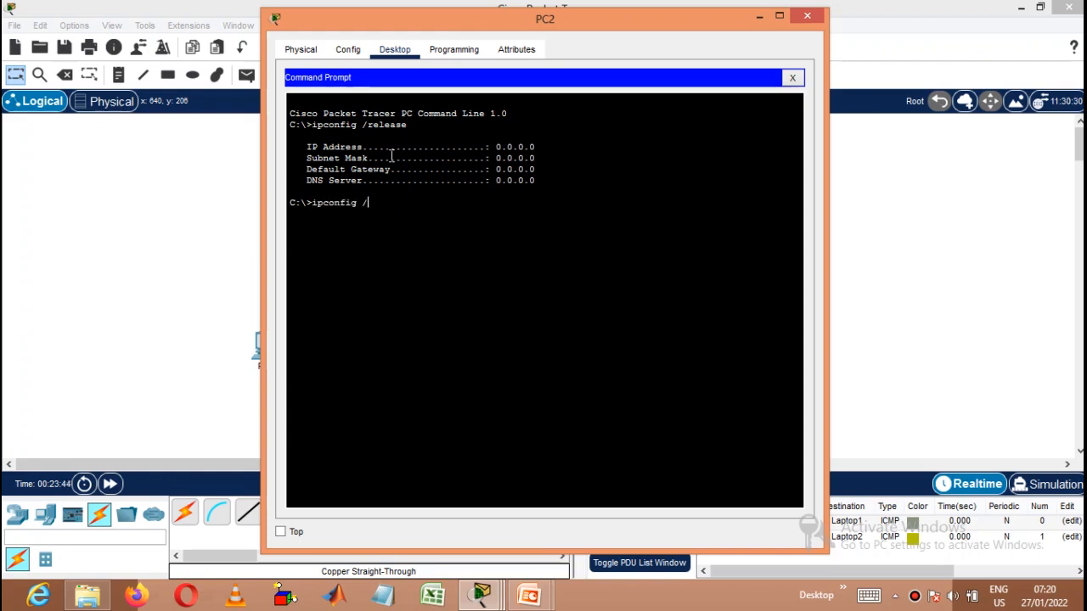
type("renew")
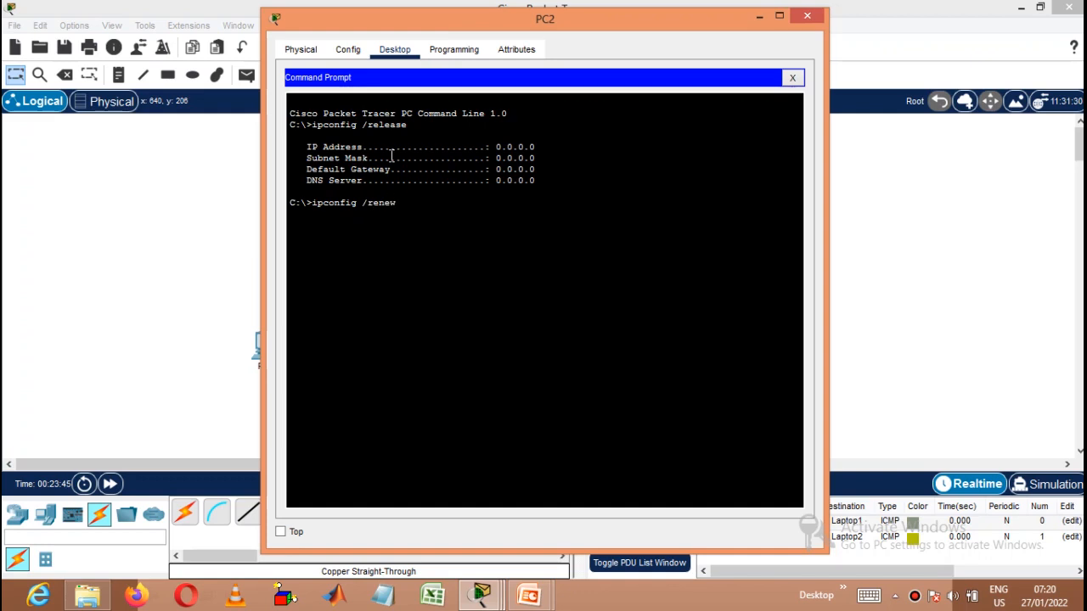
key("Return")
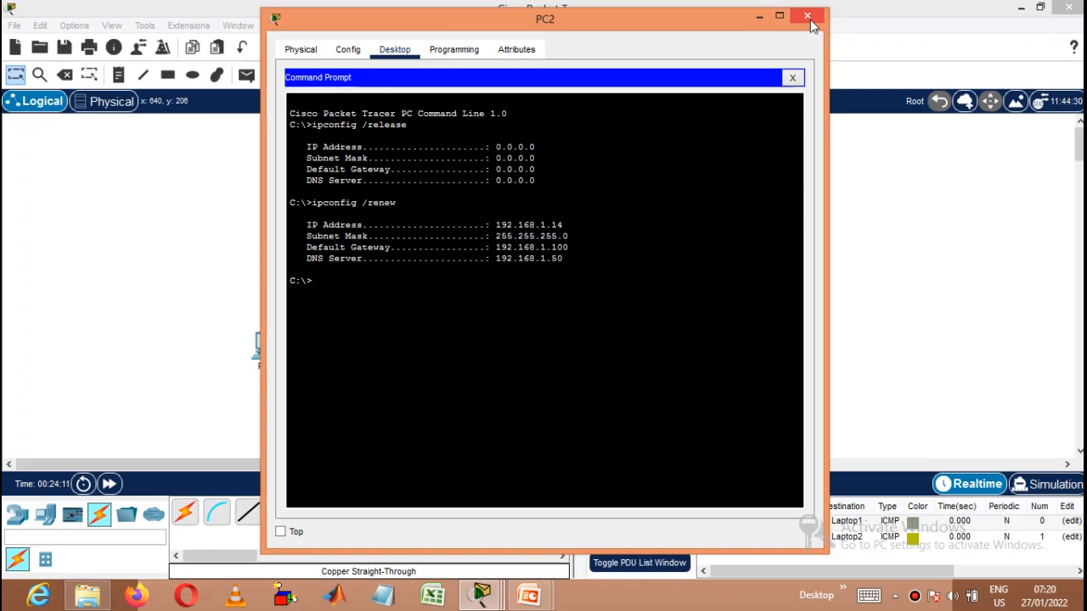
left_click(914, 598)
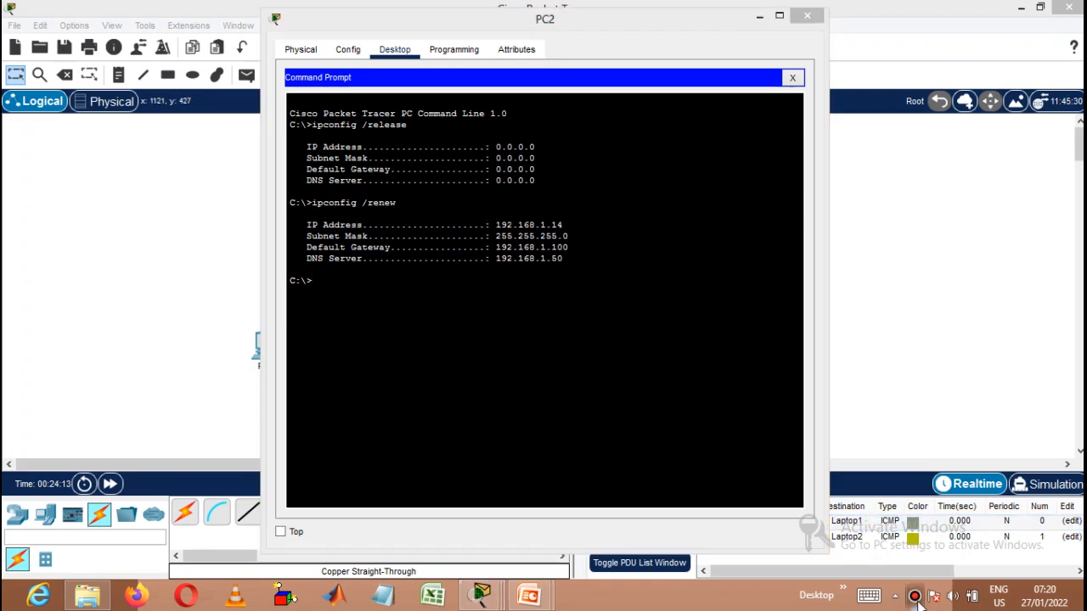